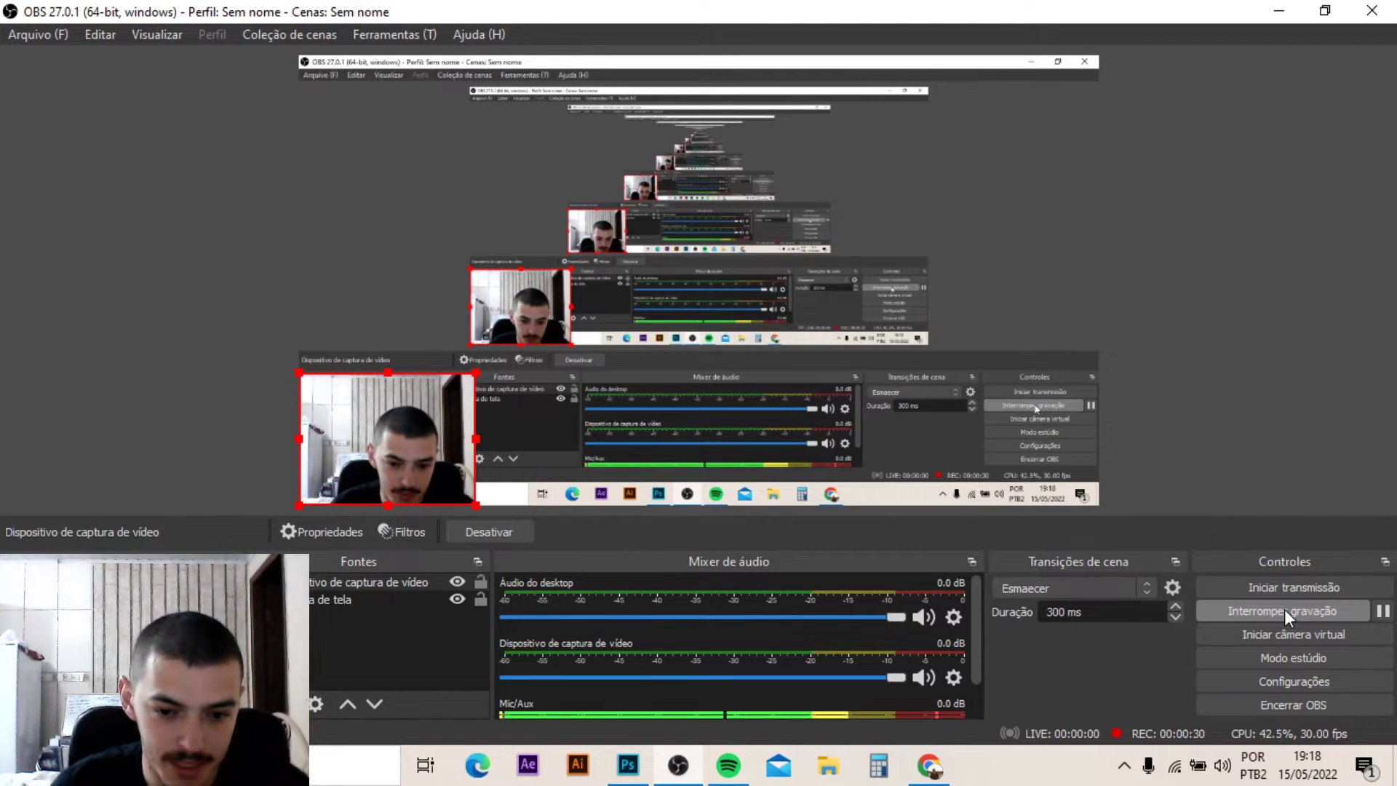
Bring up the Photoshop T-shirt mockup, then the shared mockup folder in Chrome
{"action": "left_click", "coordinate": [627, 765]}
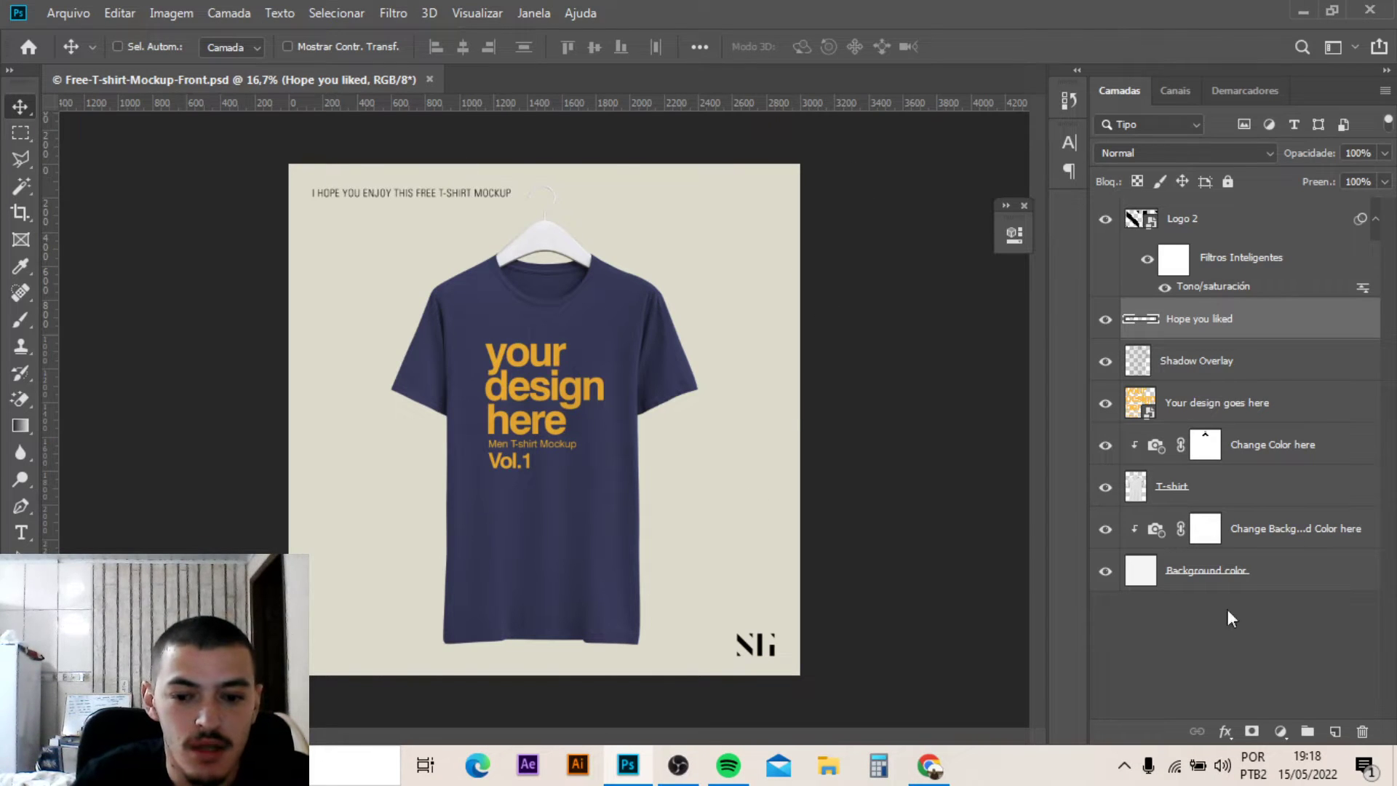
{"action": "left_click", "coordinate": [929, 765]}
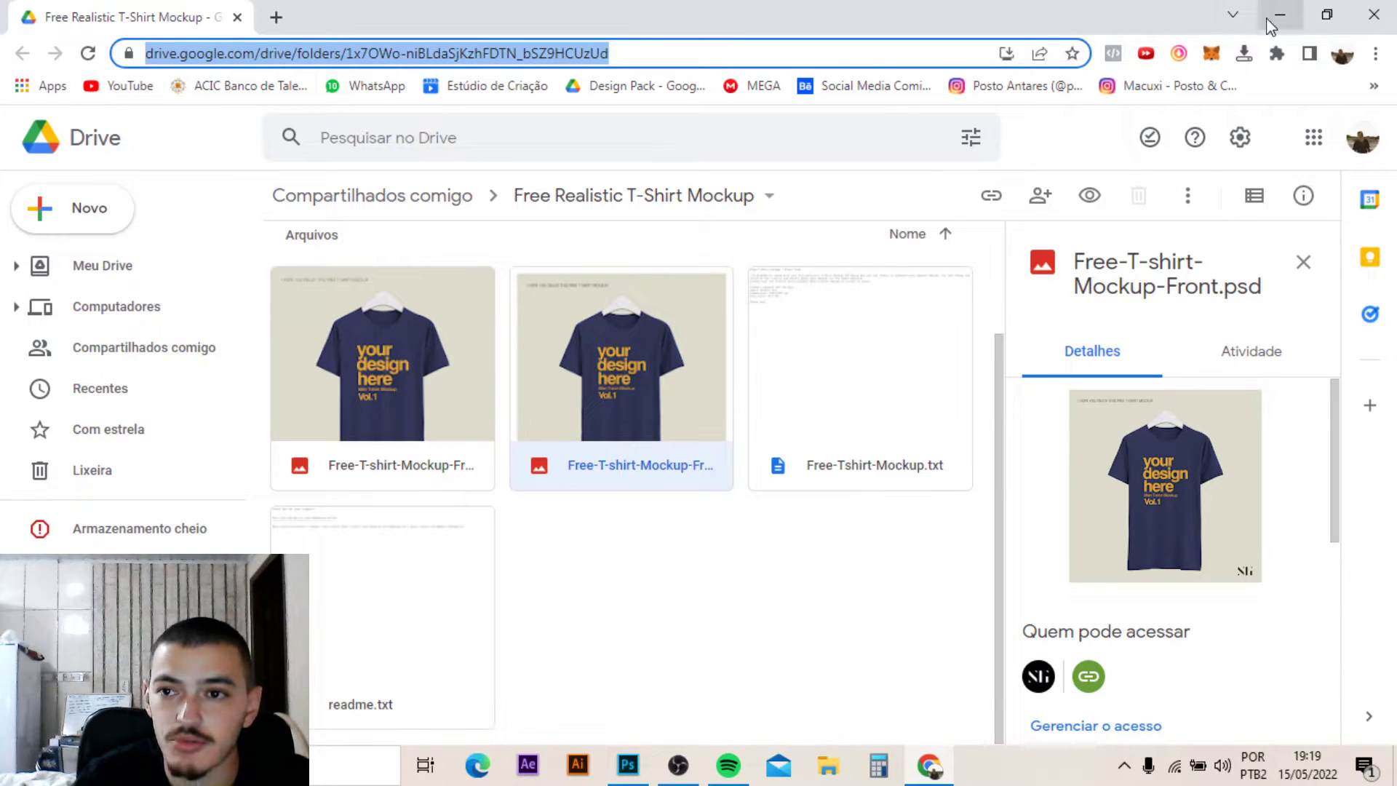
Minimize the Google Drive mockup folder window in Chrome to get back to Photoshop
{"action": "left_click", "coordinate": [1291, 22]}
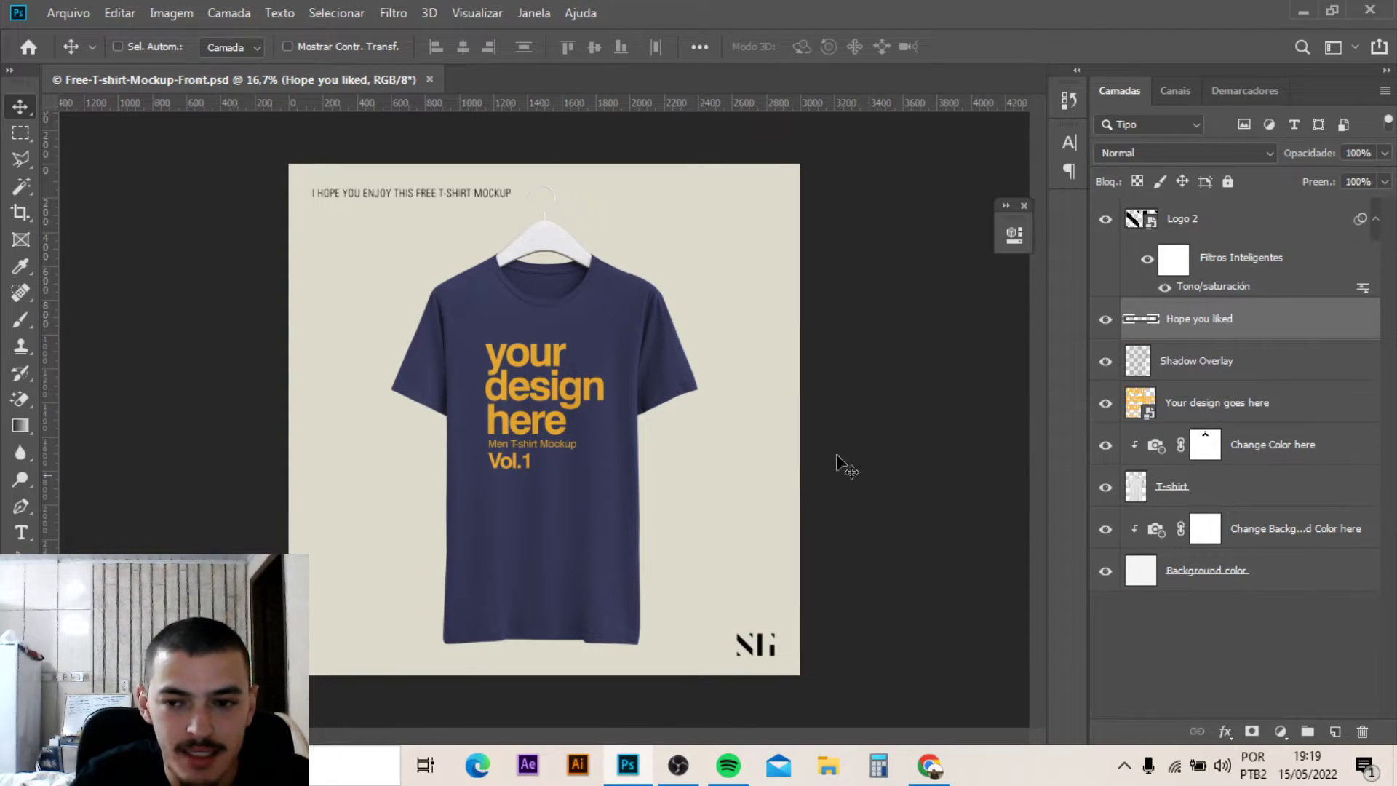
Select the Logo 2 layer, briefly visit OBS, then return to the Photoshop mockup
{"action": "left_click", "coordinate": [1229, 239]}
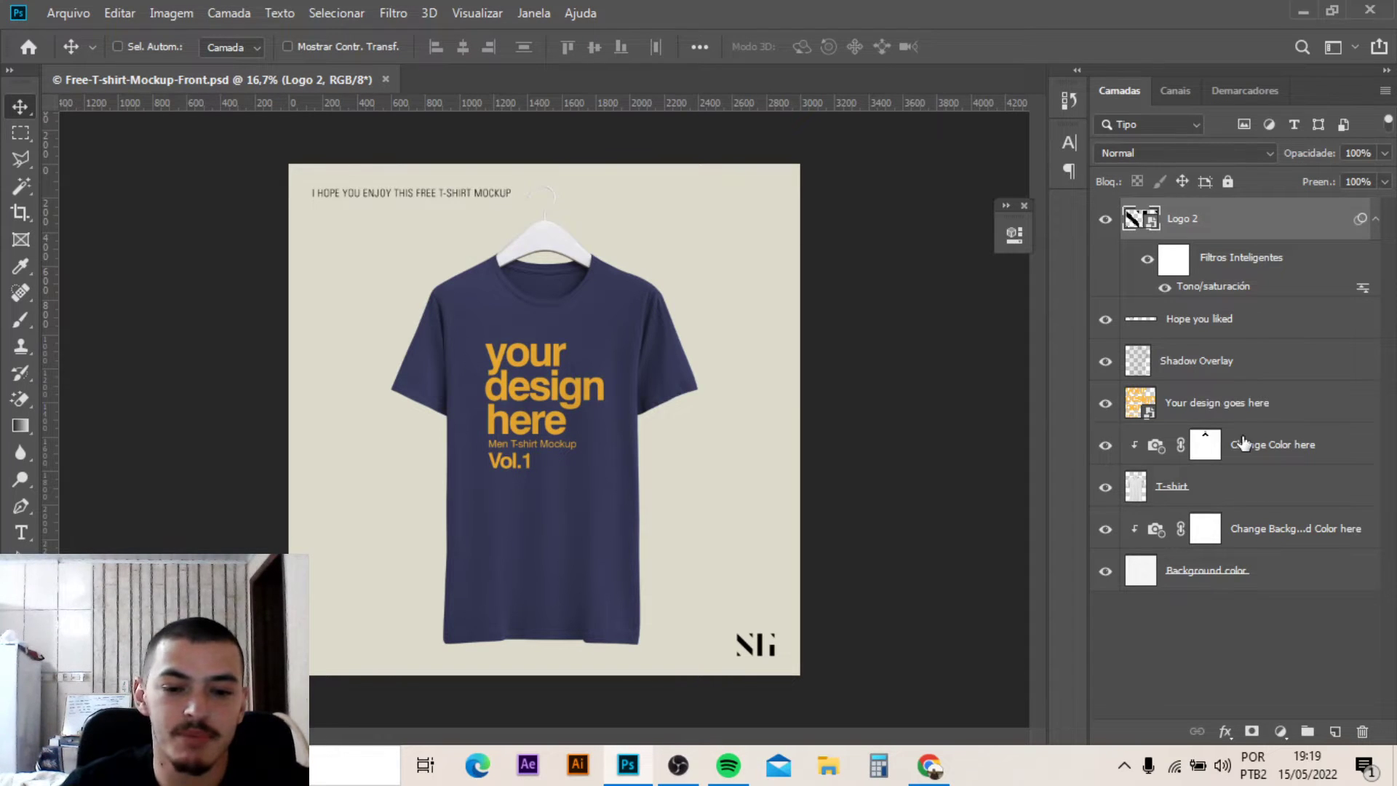
{"action": "left_click", "coordinate": [678, 765]}
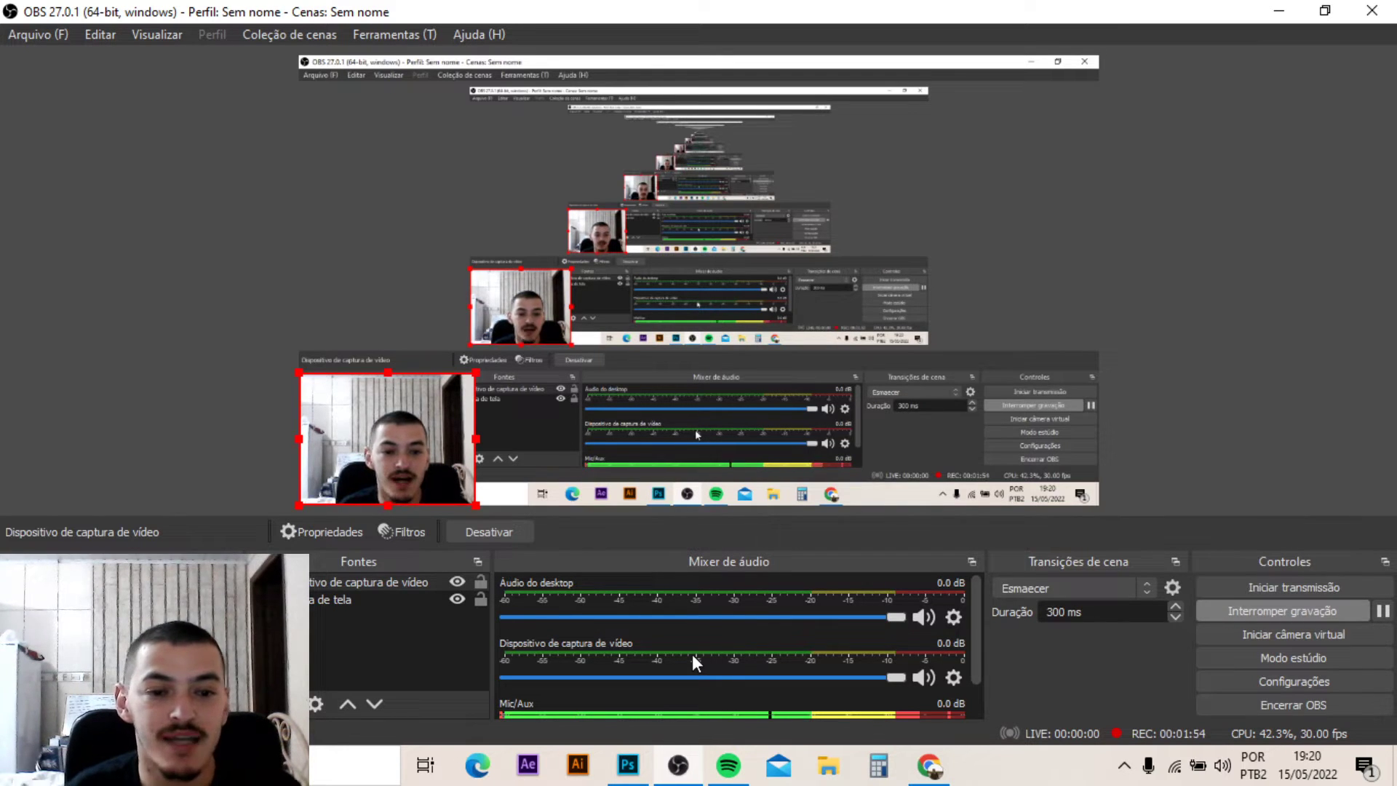
{"action": "left_click", "coordinate": [627, 764]}
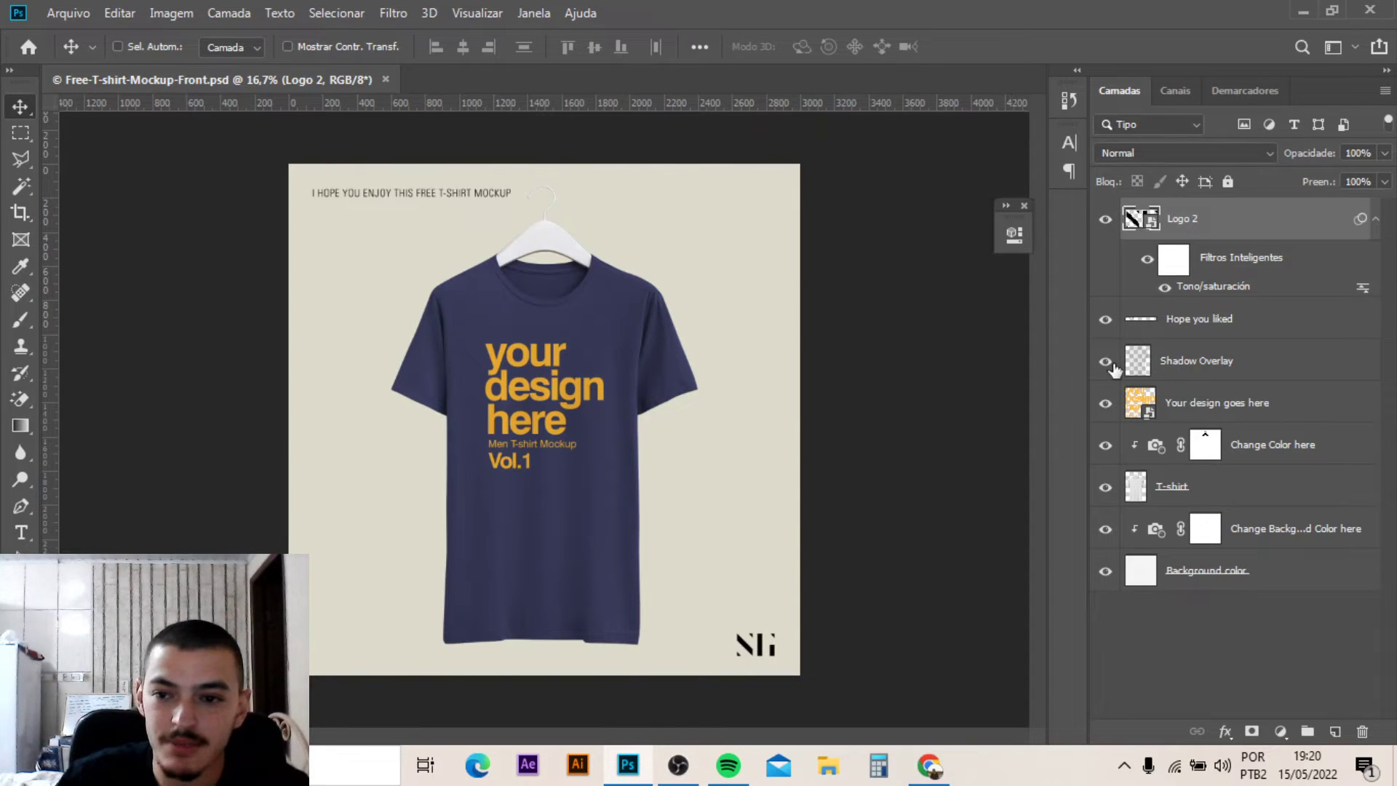
Delete the Logo 2 and Hope you liked layers, restoring Shadow Overlay after accidentally deleting it
{"action": "left_click", "coordinate": [1106, 404]}
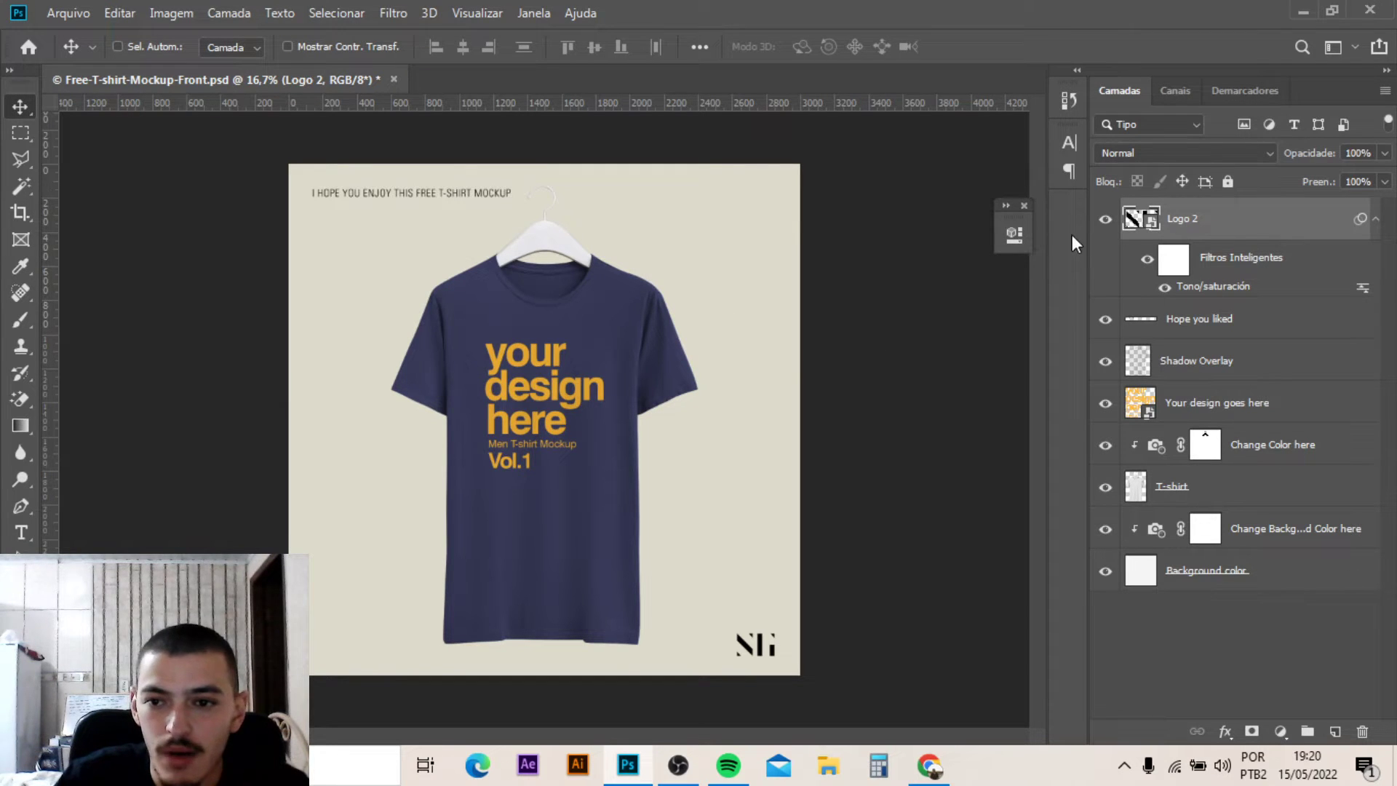
{"action": "key", "text": "Delete"}
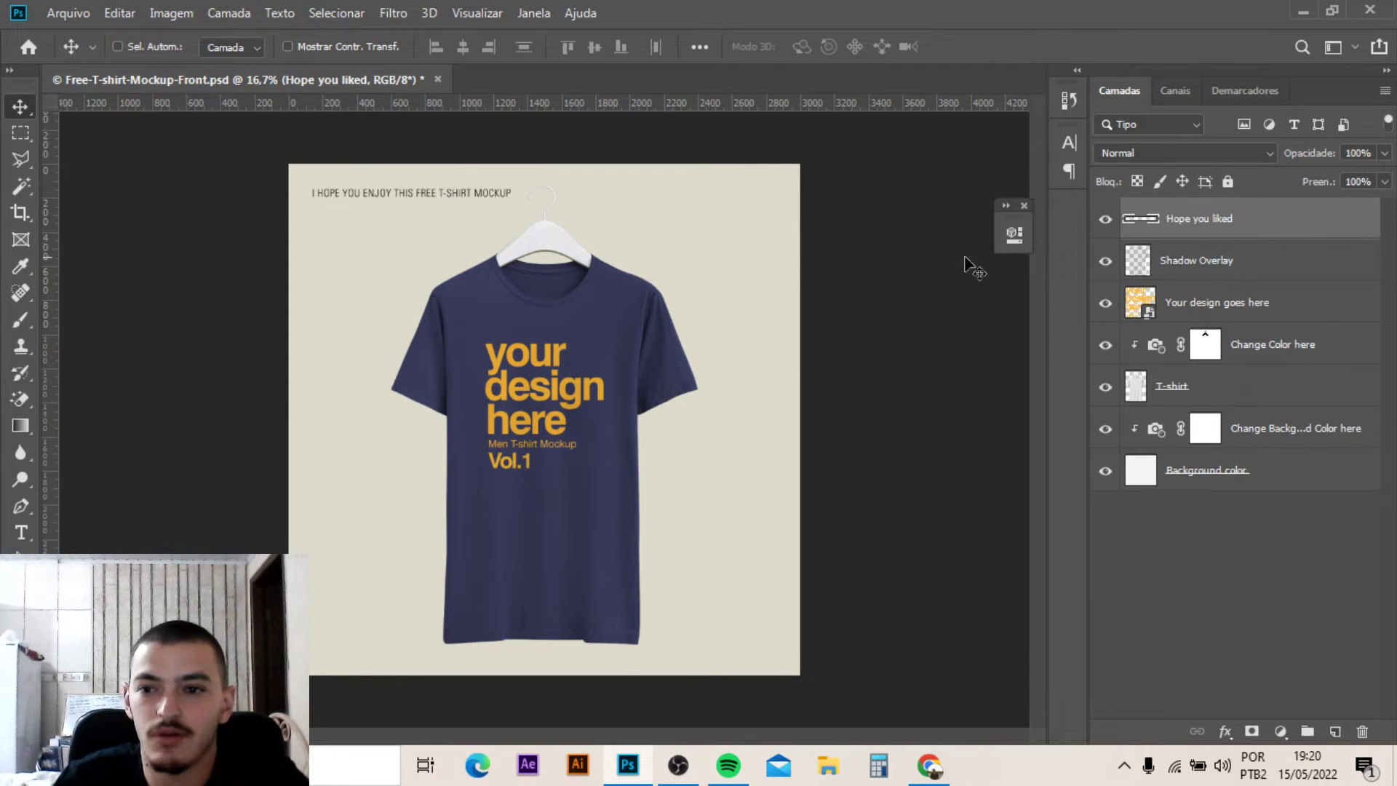
{"action": "left_click", "coordinate": [1230, 268]}
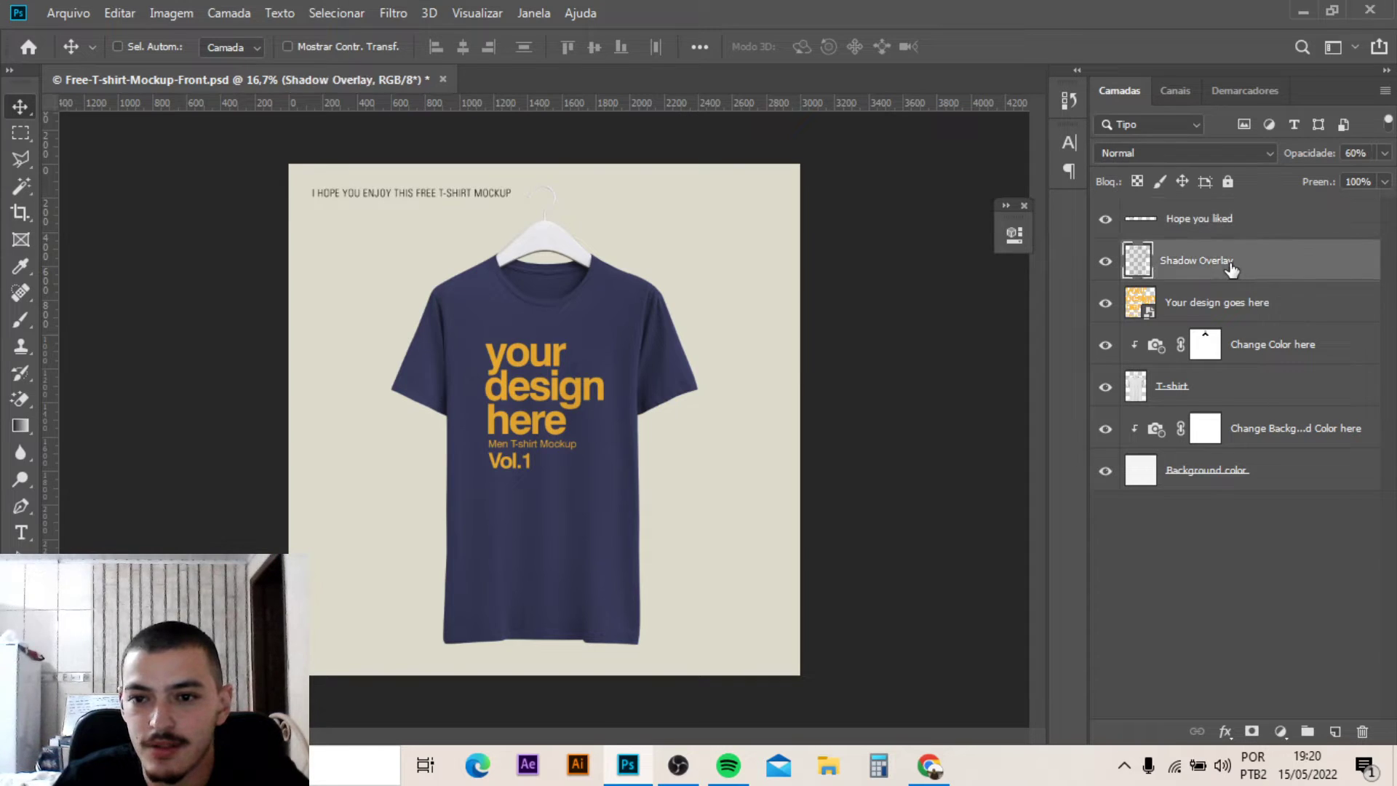
{"action": "key", "text": "Delete"}
{"action": "key", "text": "ctrl+z"}
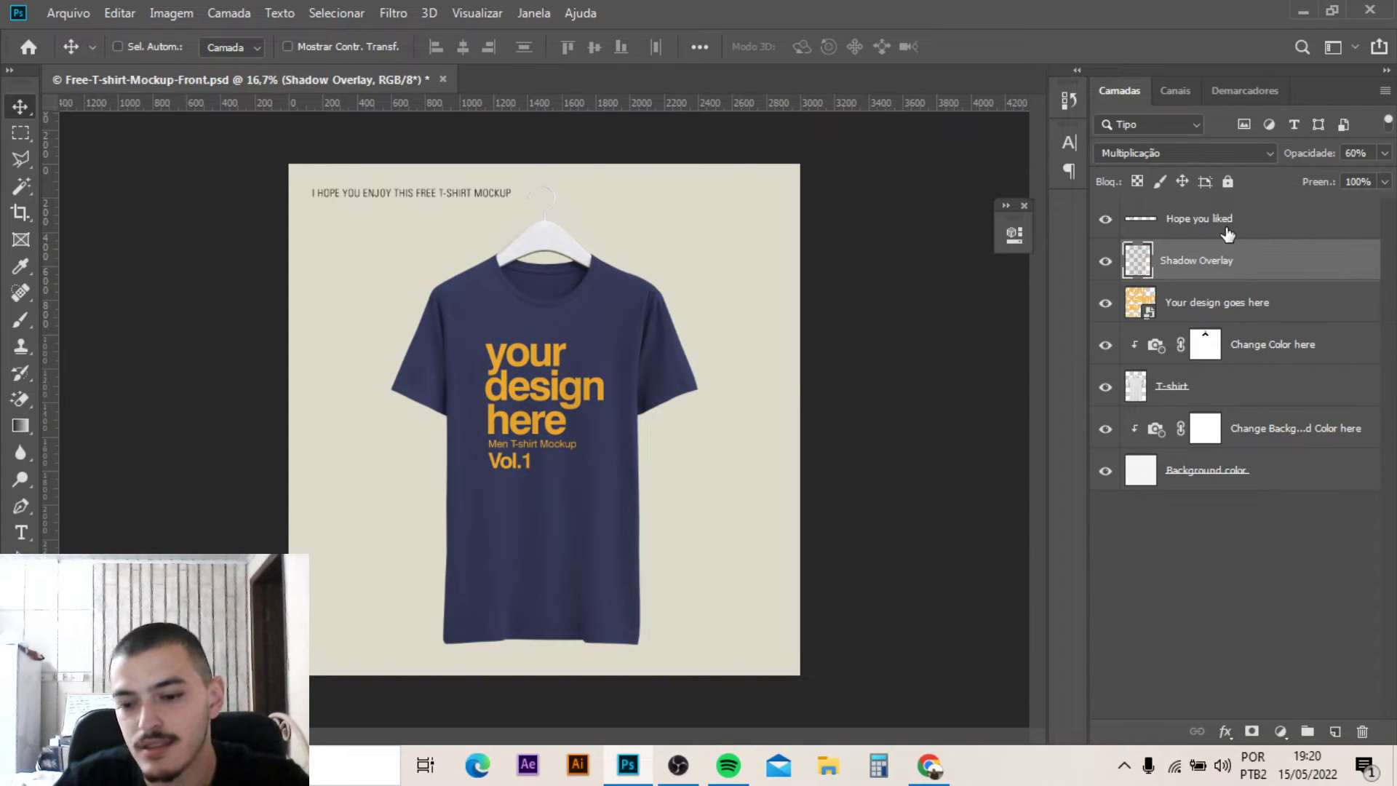
{"action": "key", "text": "ctrl+z"}
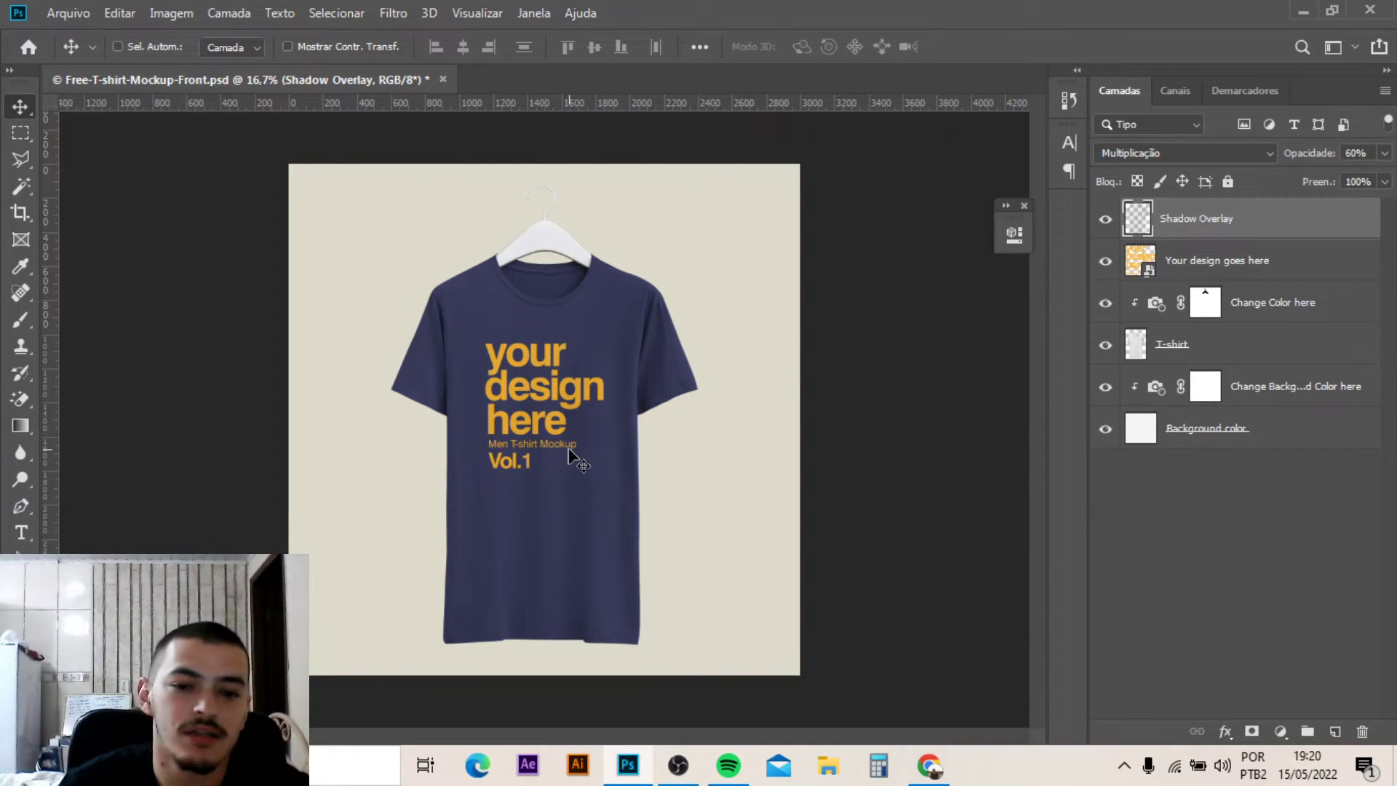
{"action": "key", "text": "ctrl"}
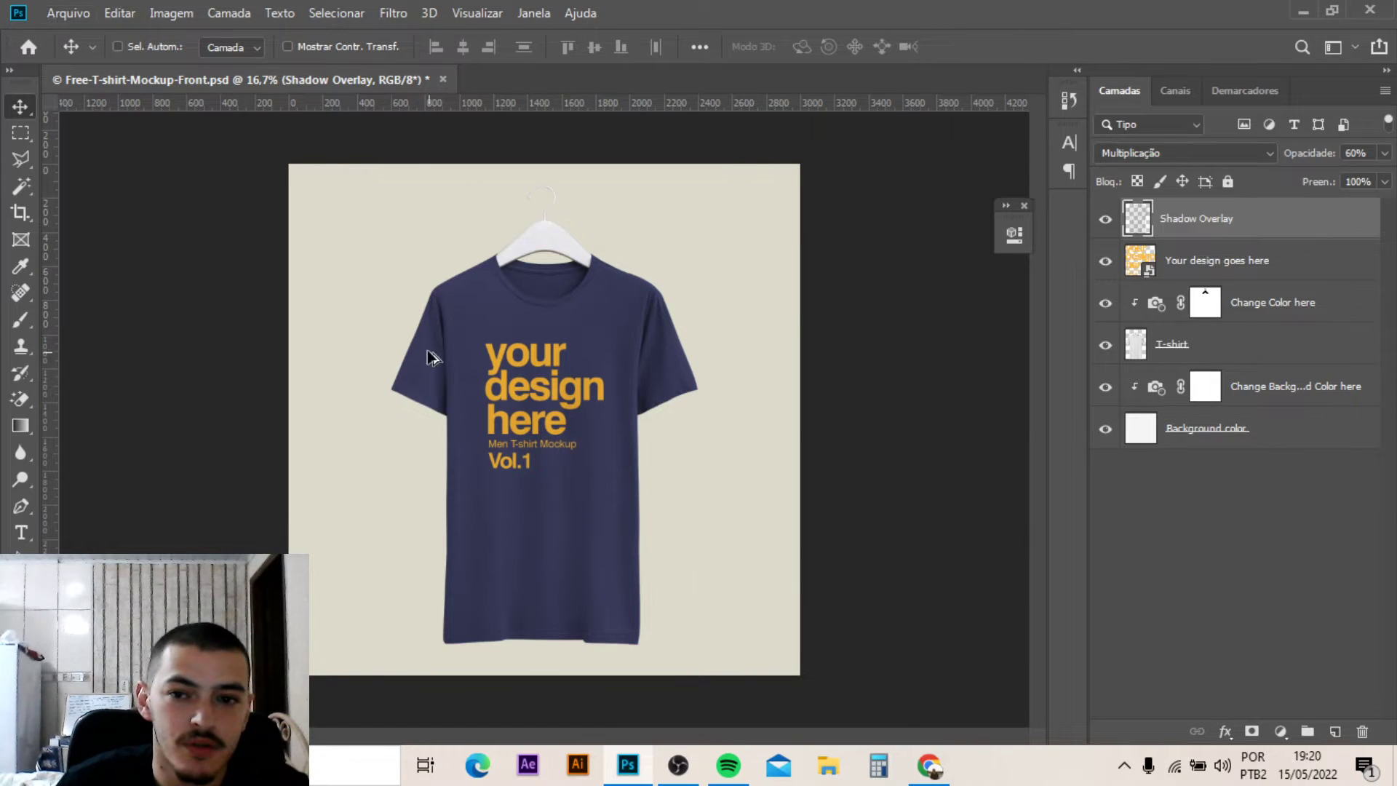
Zoom in and pan over the shirt's placeholder print, then select the Your design goes here layer
{"action": "scroll", "coordinate": [427, 359], "scroll_direction": "up", "scroll_amount": 2}
{"action": "scroll", "coordinate": [462, 378], "scroll_direction": "up", "scroll_amount": 1}
{"action": "scroll", "coordinate": [471, 384], "scroll_direction": "up", "scroll_amount": 2}
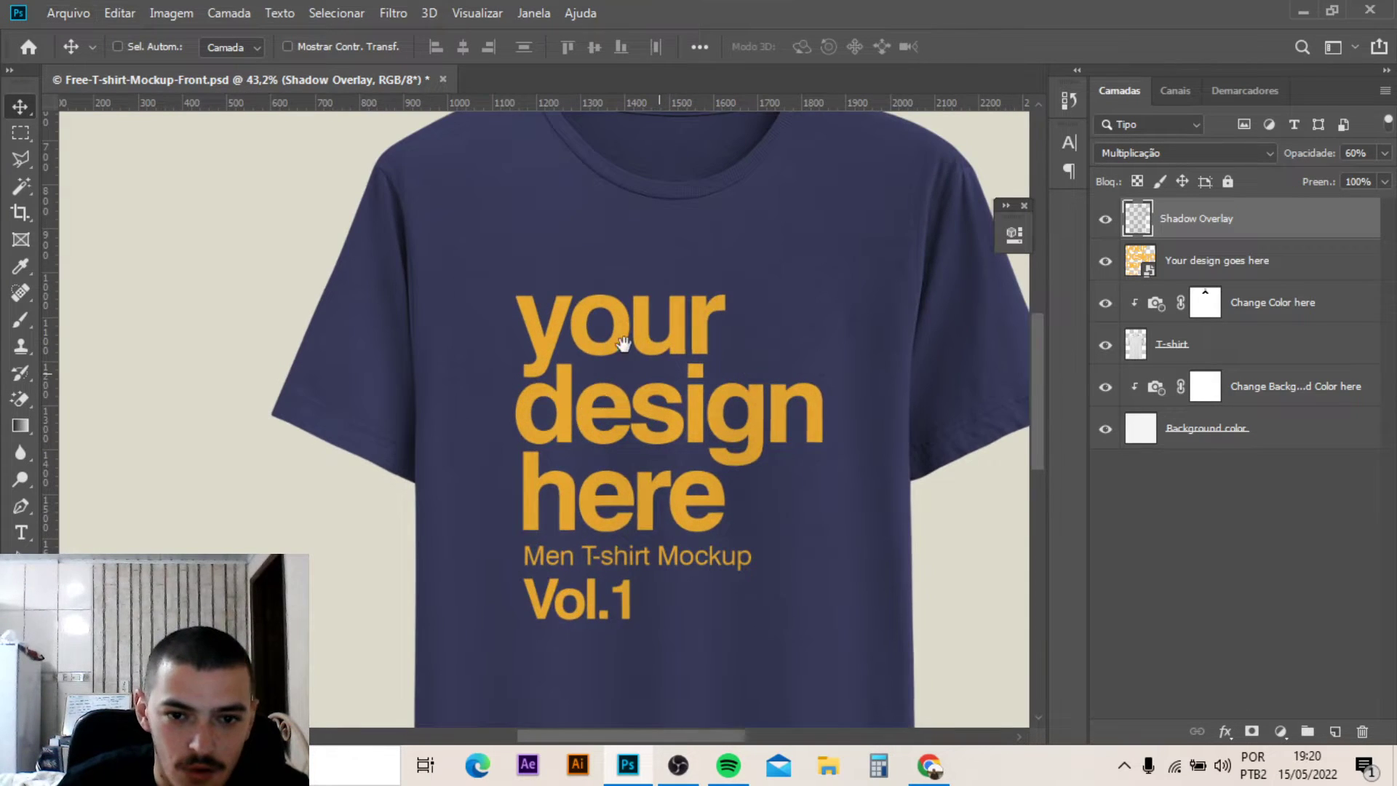
{"action": "mouse_move", "coordinate": [623, 337]}
{"action": "left_mouse_down"}
{"action": "mouse_move", "coordinate": [561, 234]}
{"action": "mouse_move", "coordinate": [599, 436]}
{"action": "left_mouse_up"}
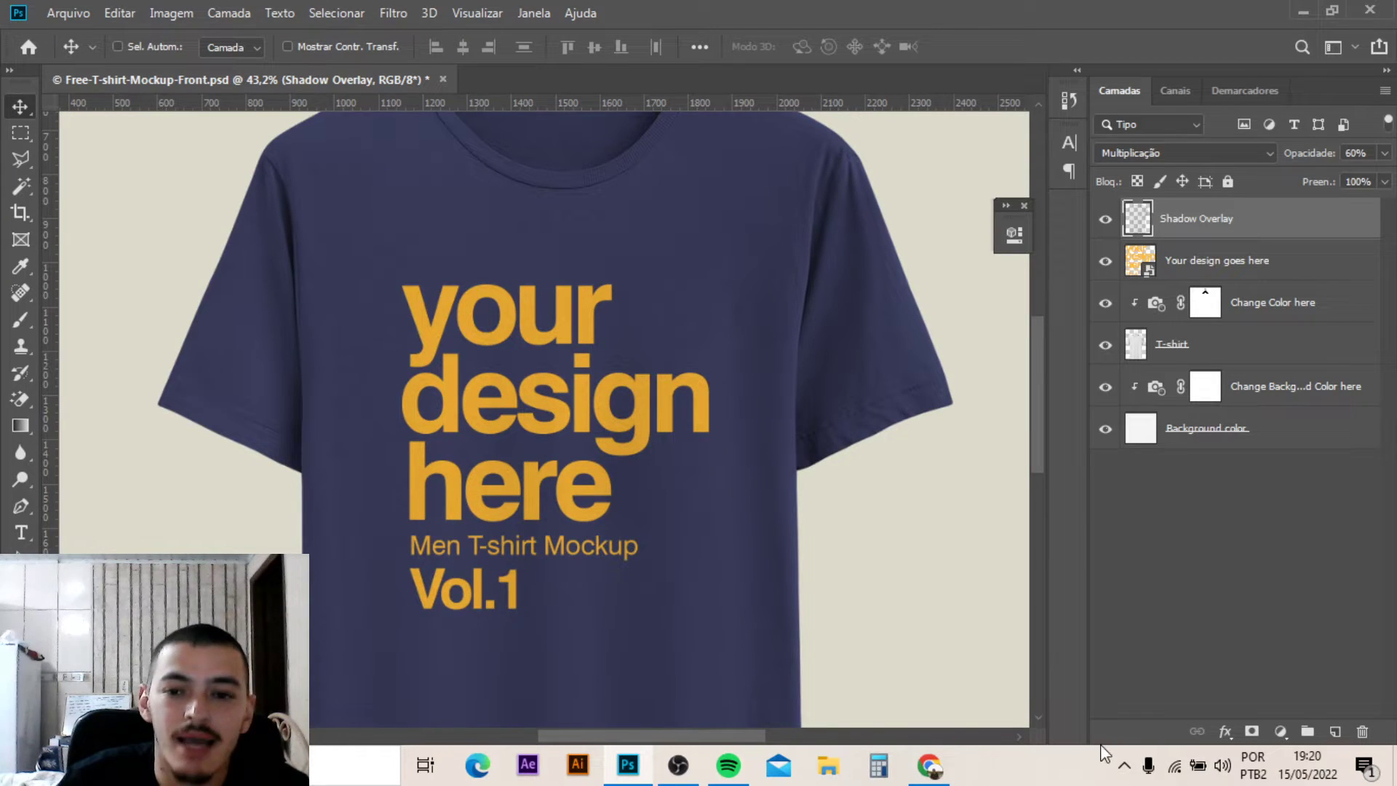
{"action": "scroll", "coordinate": [635, 430], "scroll_direction": "down", "scroll_amount": 2}
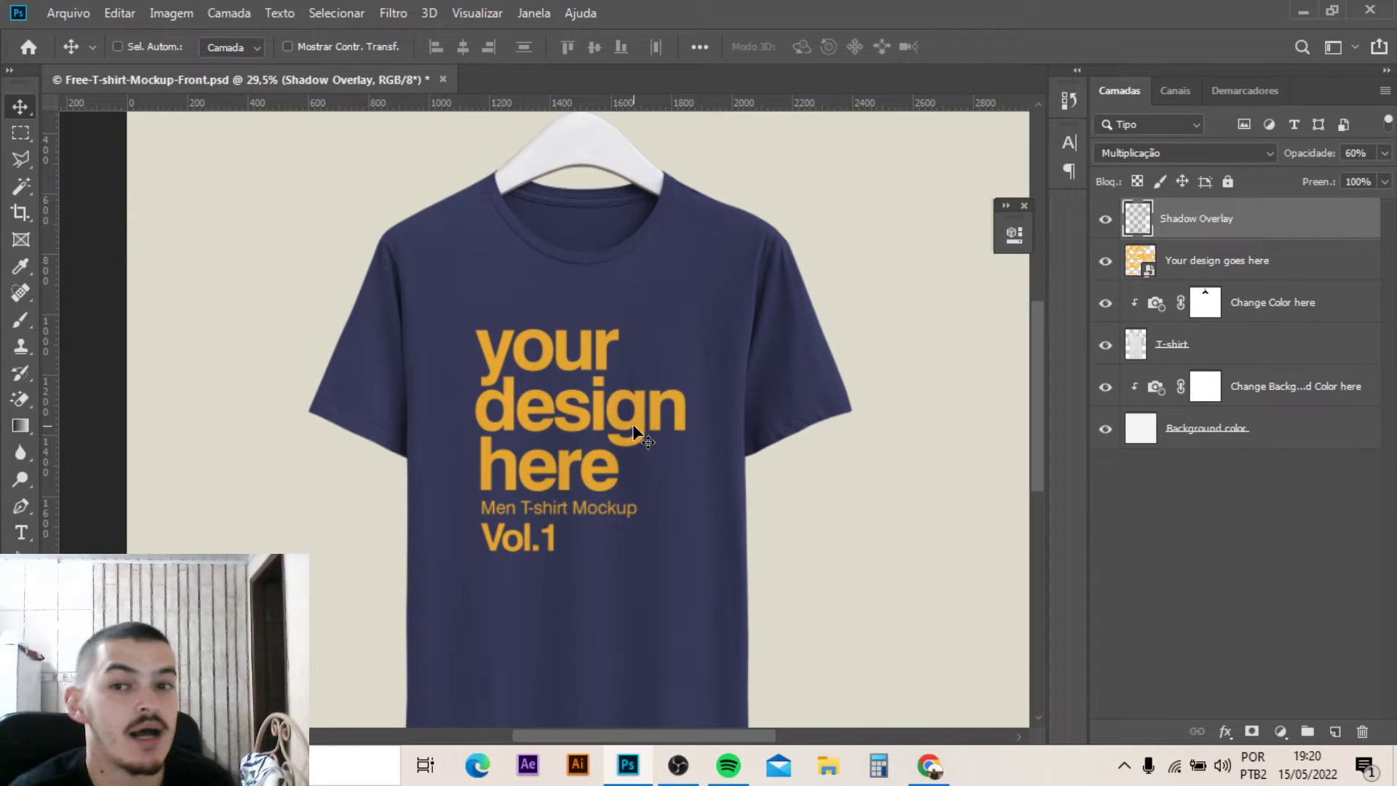
{"action": "left_click", "coordinate": [1362, 270]}
{"action": "scroll", "coordinate": [688, 339], "scroll_direction": "down", "scroll_amount": 2}
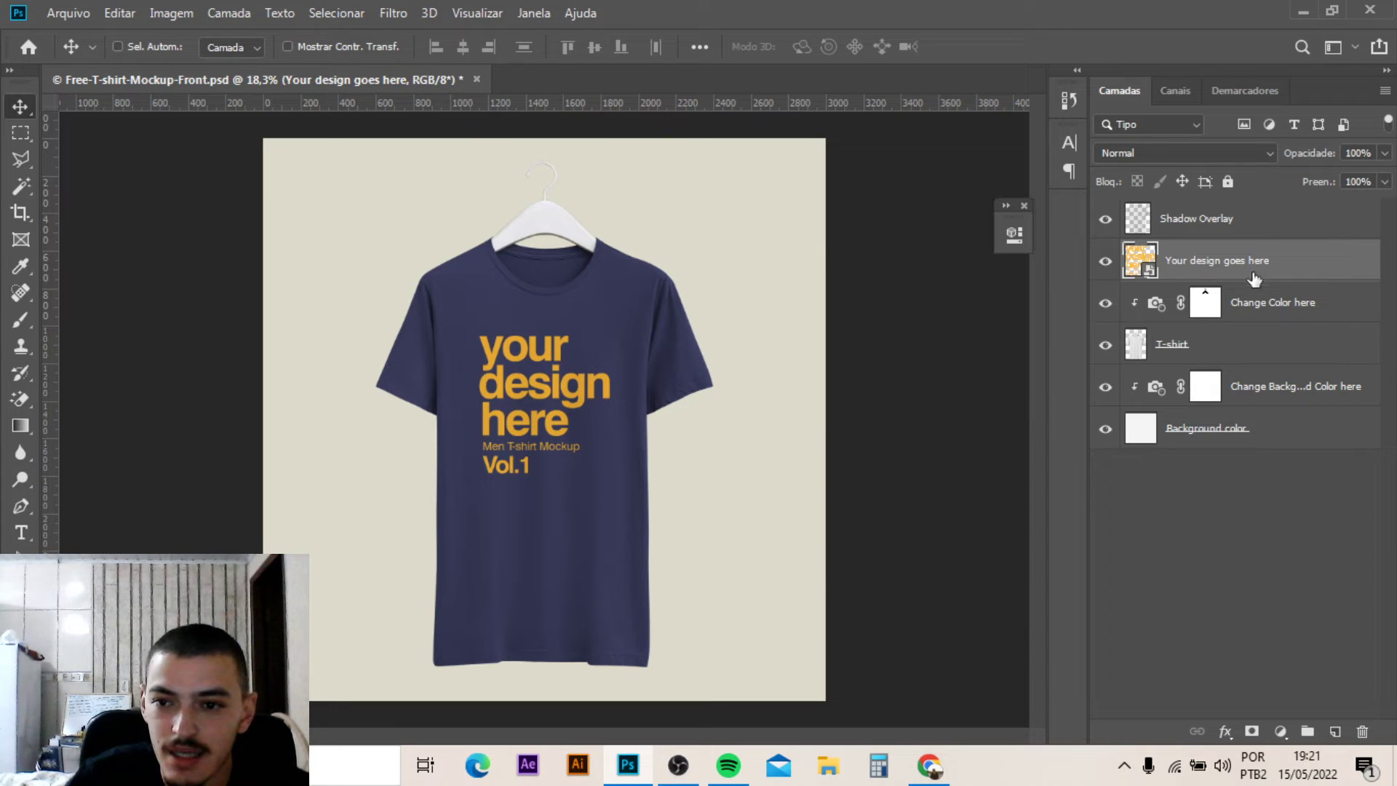
Open the Your design goes here smart object as its own document
{"action": "double_click", "coordinate": [1140, 262]}
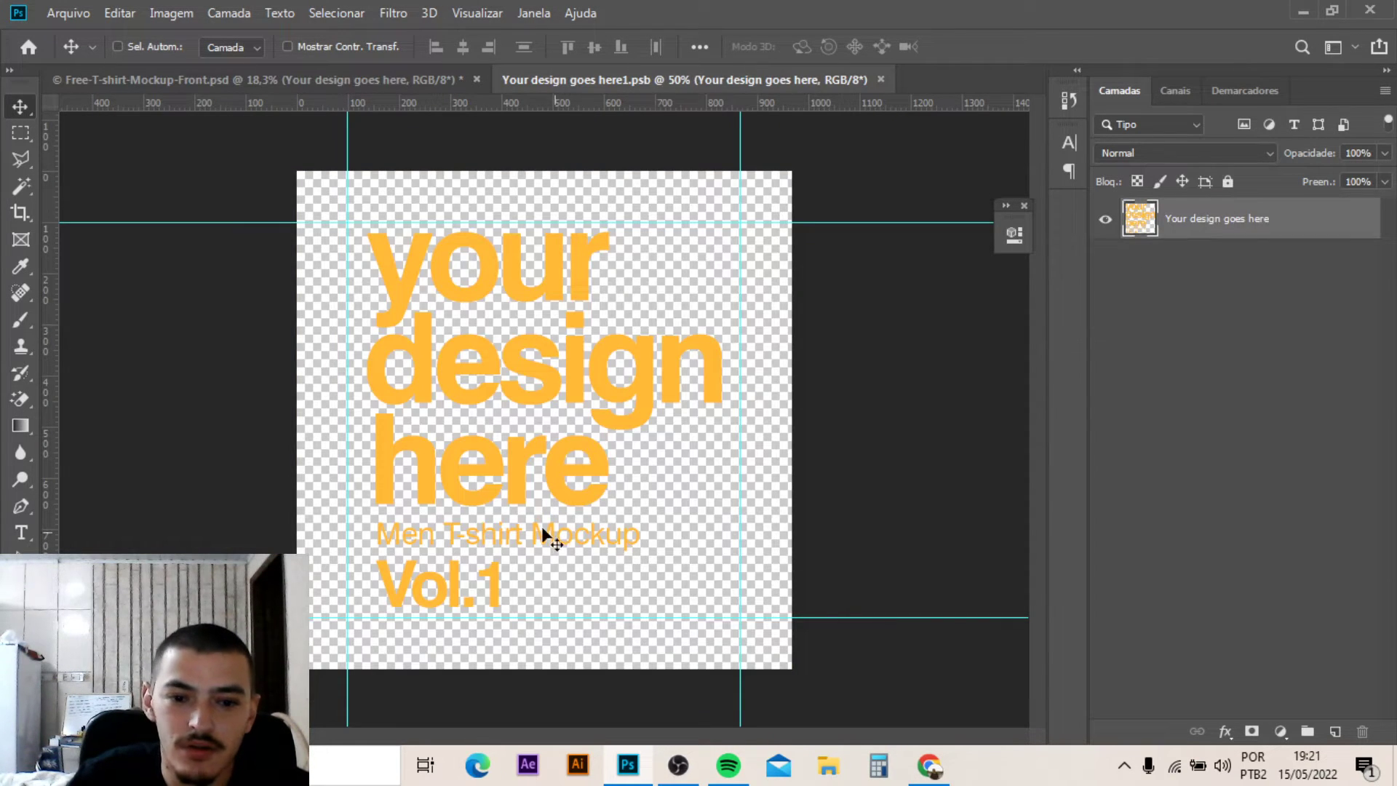
{"action": "left_click", "coordinate": [384, 81]}
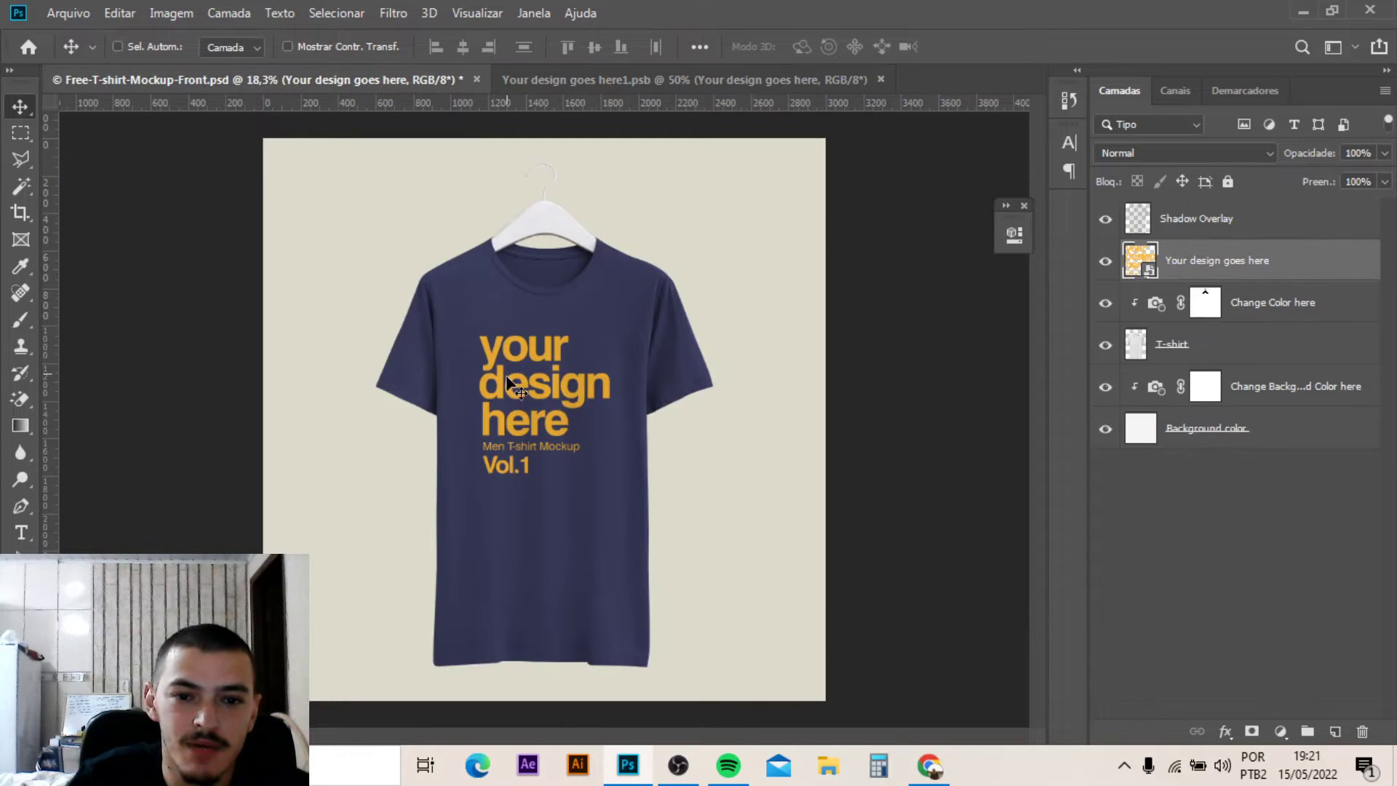
{"action": "left_click", "coordinate": [511, 84]}
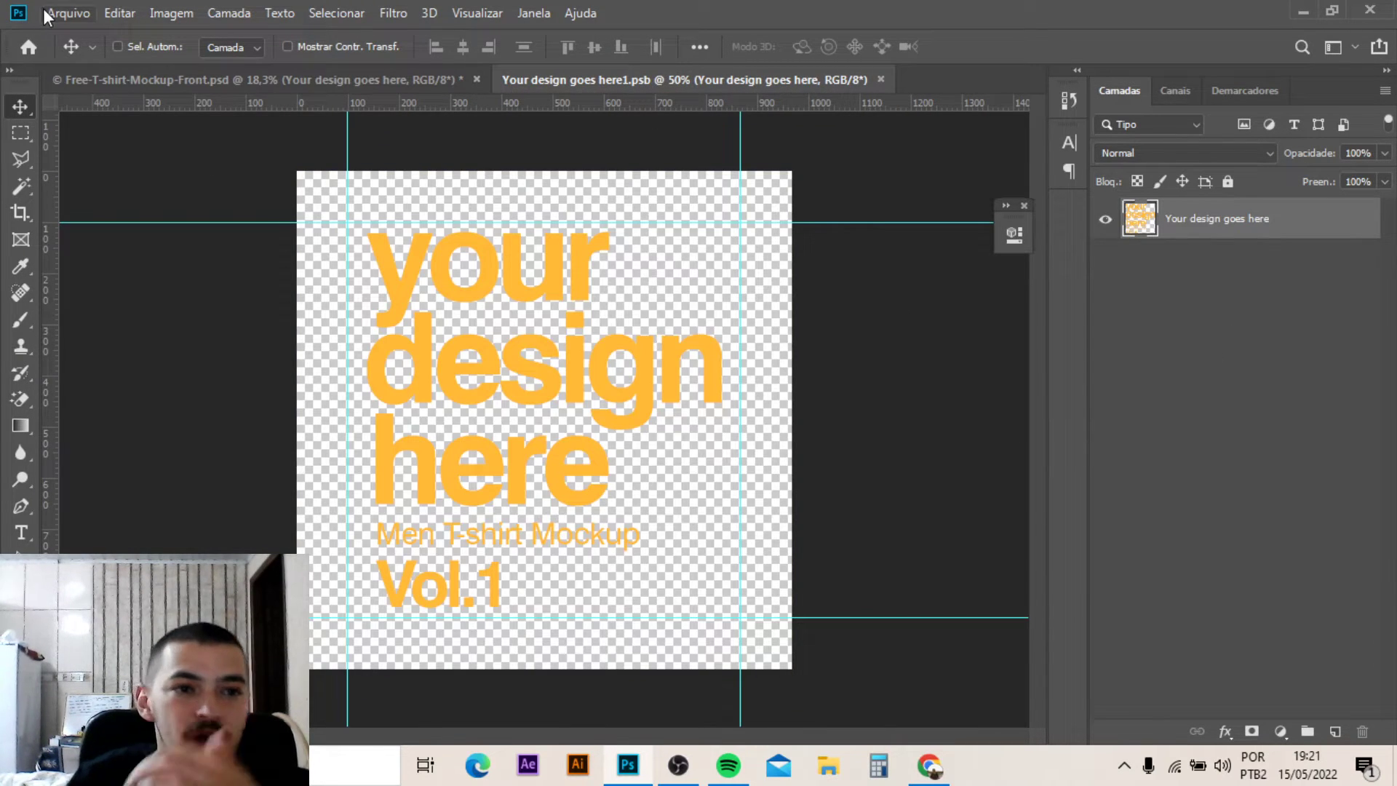
Place Embedded the Logo-Davi-Silva-Design file from the Davi Design folder on drive D
{"action": "left_click", "coordinate": [66, 13]}
{"action": "left_click", "coordinate": [146, 399]}
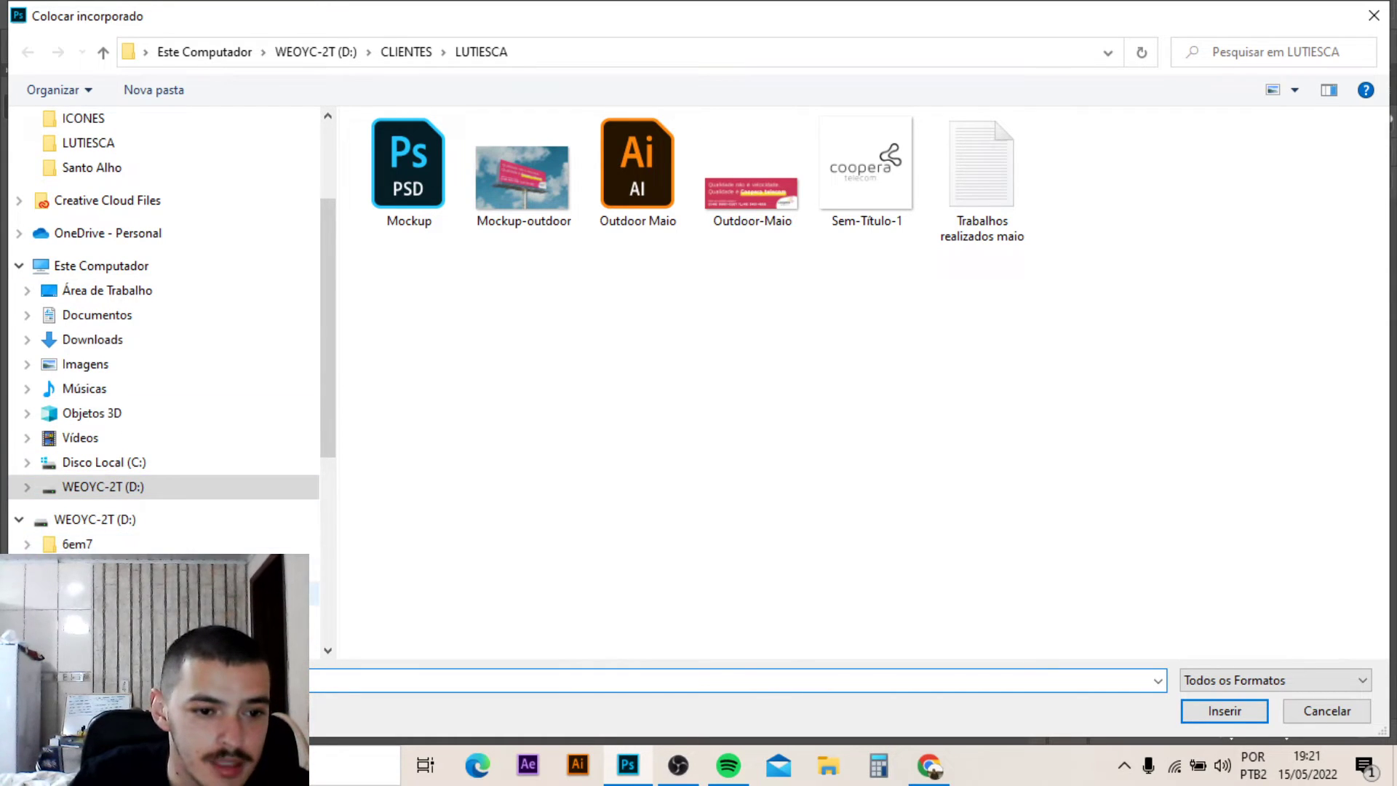
{"action": "scroll", "coordinate": [163, 328], "scroll_direction": "down", "scroll_amount": 1}
{"action": "left_click", "coordinate": [182, 618]}
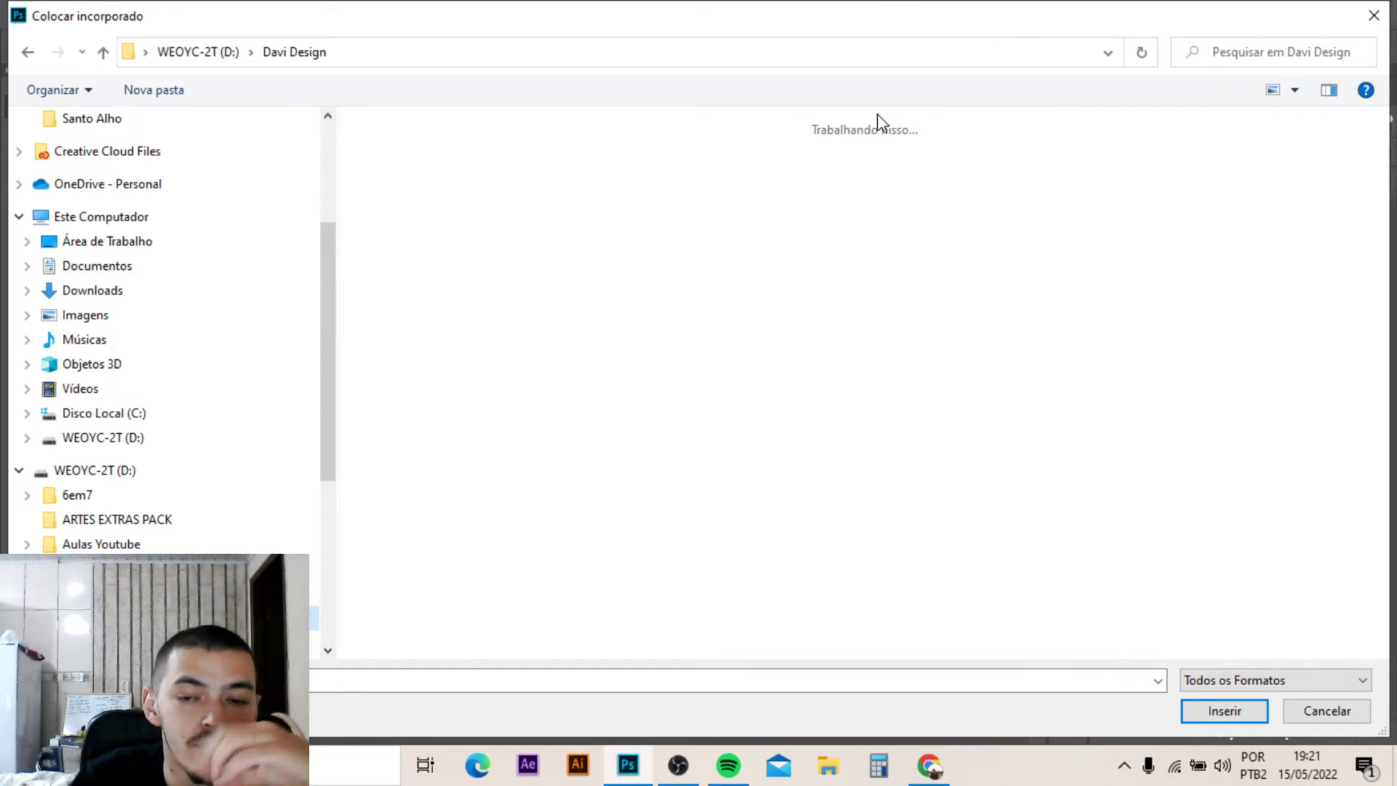
{"action": "scroll", "coordinate": [990, 298], "scroll_direction": "down", "scroll_amount": 5}
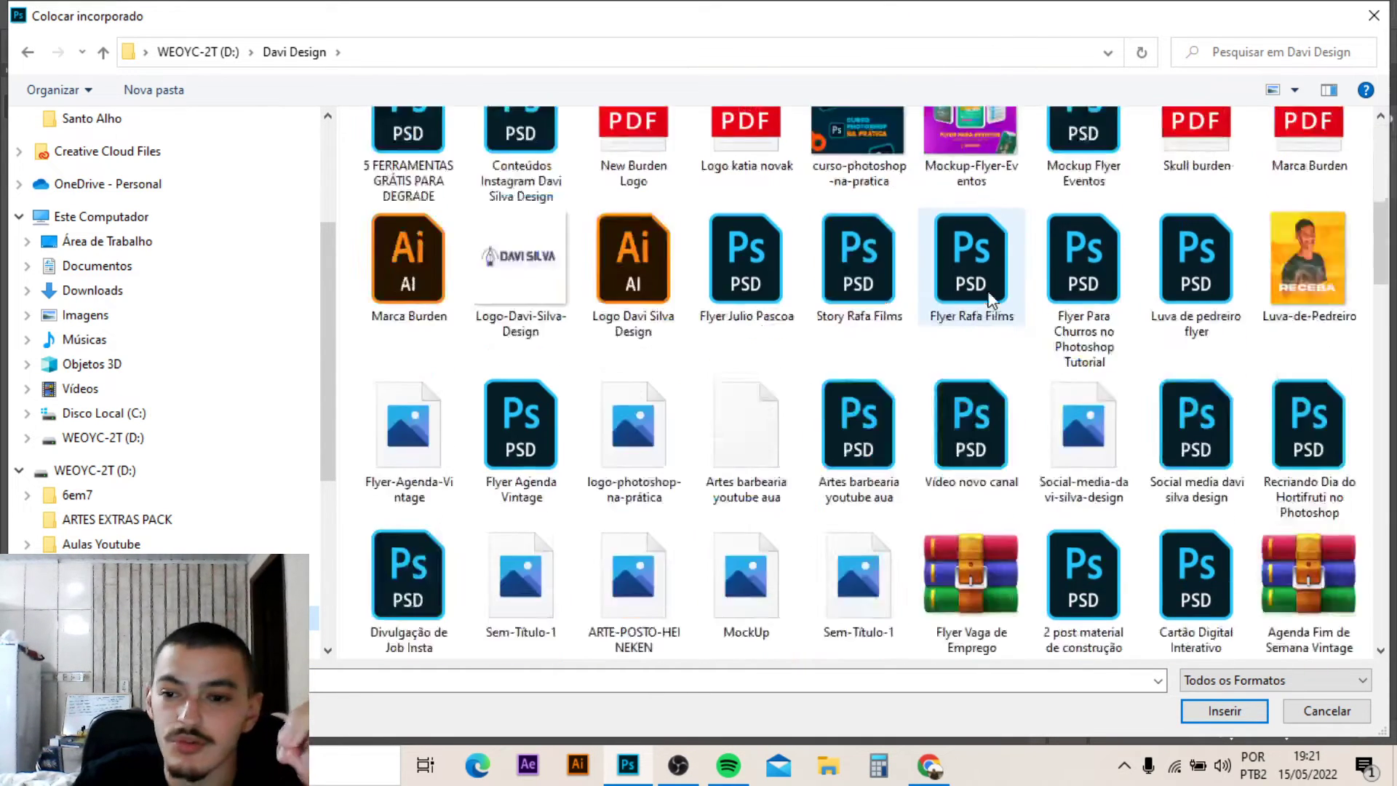
{"action": "scroll", "coordinate": [1019, 349], "scroll_direction": "down", "scroll_amount": 5}
{"action": "scroll", "coordinate": [588, 425], "scroll_direction": "down", "scroll_amount": 5}
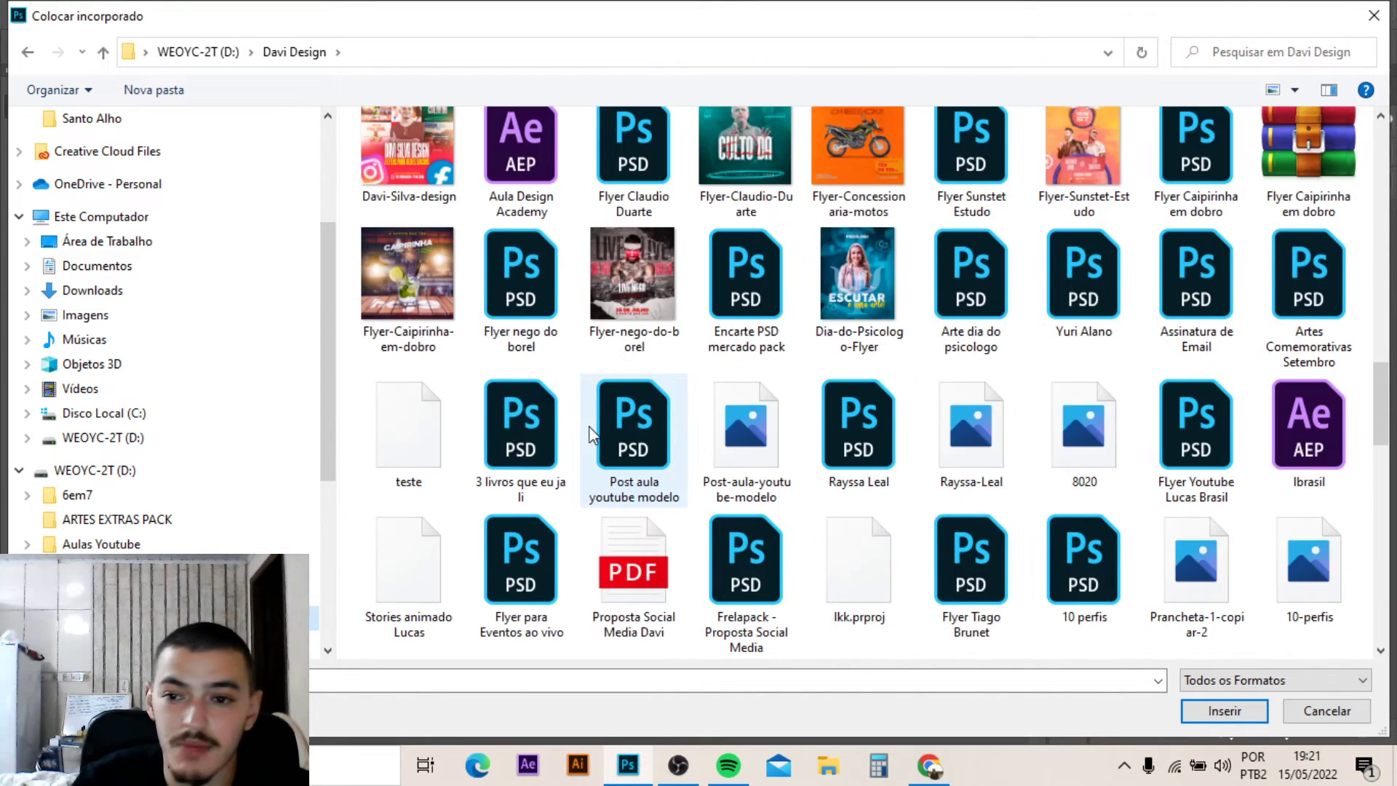
{"action": "scroll", "coordinate": [588, 426], "scroll_direction": "down", "scroll_amount": 5}
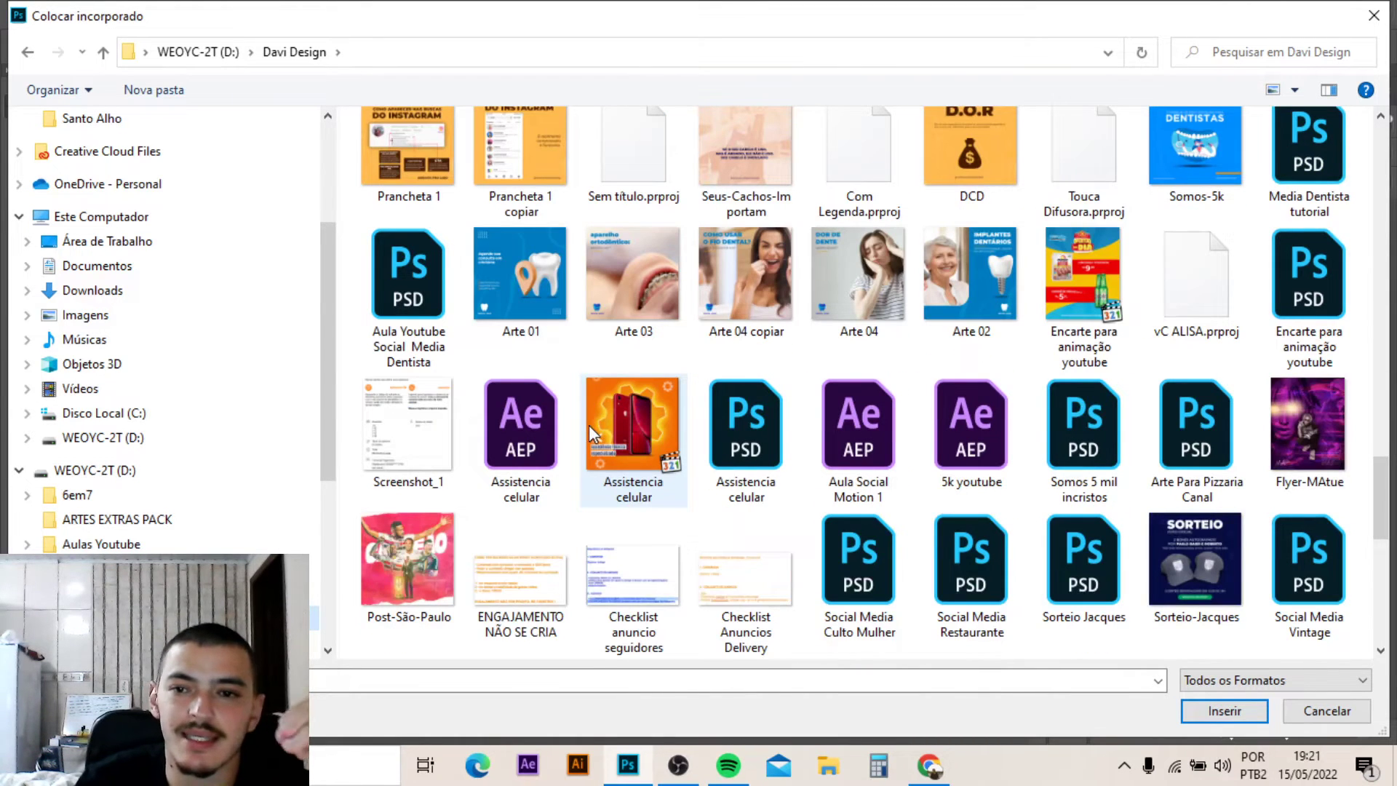
{"action": "scroll", "coordinate": [589, 427], "scroll_direction": "down", "scroll_amount": 5}
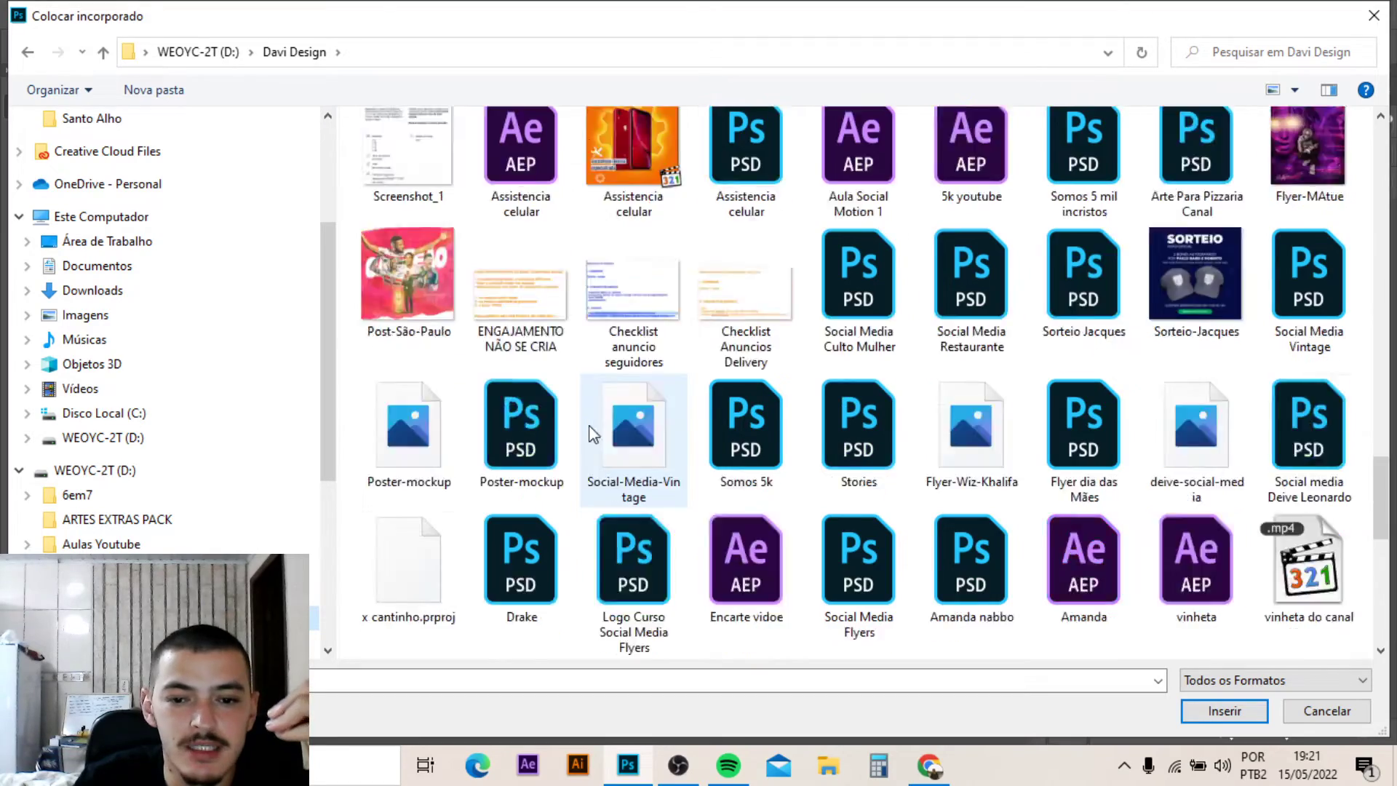
{"action": "scroll", "coordinate": [590, 430], "scroll_direction": "down", "scroll_amount": 5}
{"action": "scroll", "coordinate": [619, 436], "scroll_direction": "up", "scroll_amount": 2}
{"action": "scroll", "coordinate": [640, 438], "scroll_direction": "up", "scroll_amount": 5}
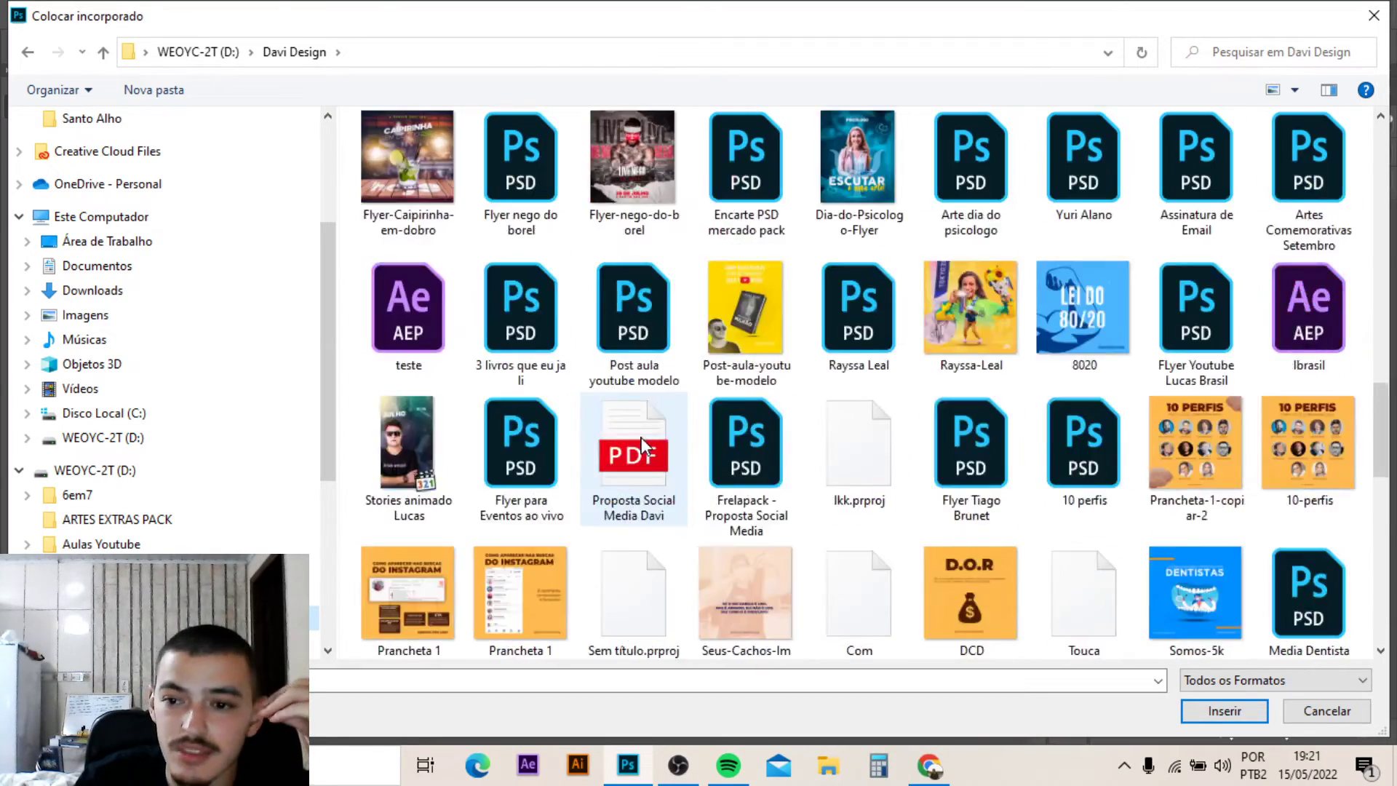
{"action": "scroll", "coordinate": [641, 438], "scroll_direction": "up", "scroll_amount": 5}
{"action": "scroll", "coordinate": [642, 444], "scroll_direction": "up", "scroll_amount": 3}
{"action": "scroll", "coordinate": [642, 444], "scroll_direction": "down", "scroll_amount": 3}
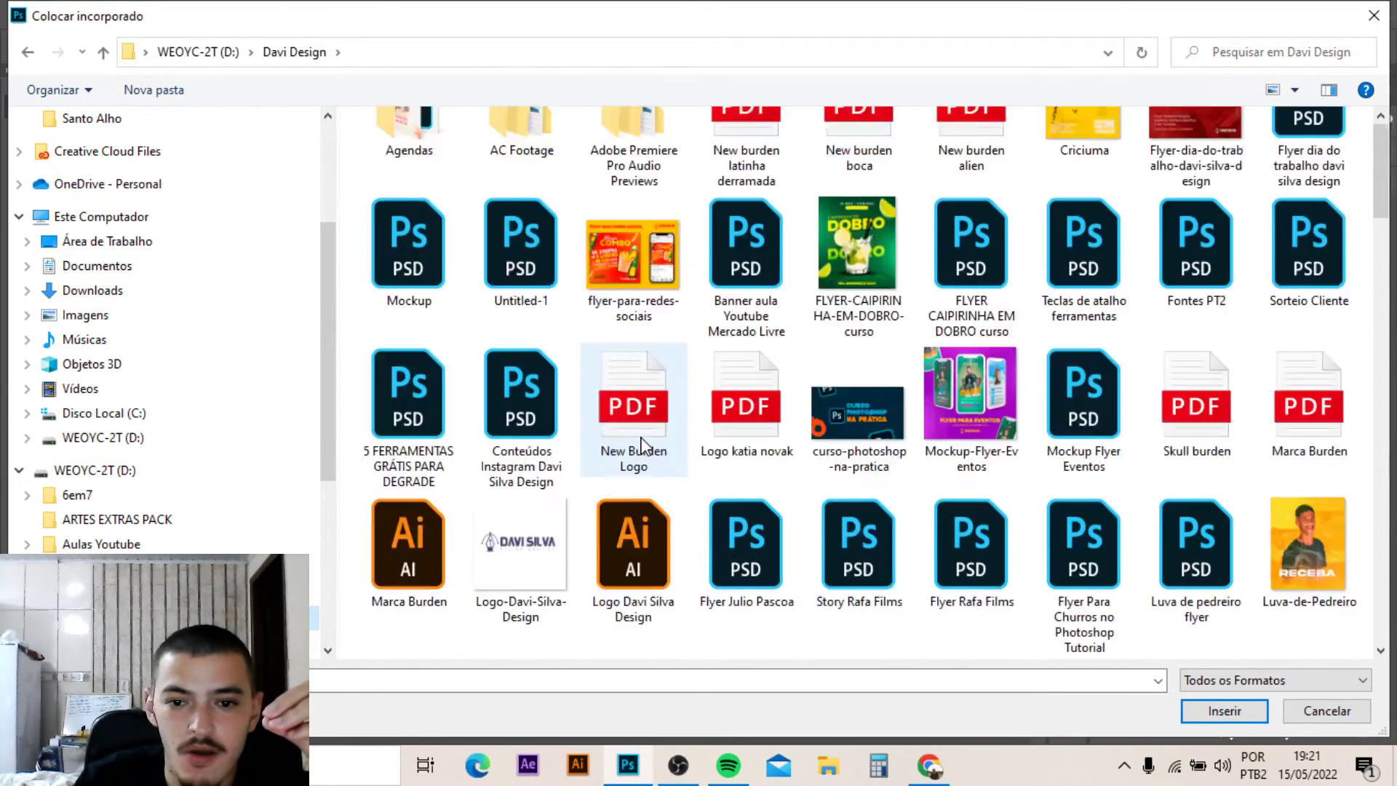
{"action": "scroll", "coordinate": [642, 444], "scroll_direction": "down", "scroll_amount": 5}
{"action": "scroll", "coordinate": [642, 445], "scroll_direction": "down", "scroll_amount": 3}
{"action": "scroll", "coordinate": [640, 438], "scroll_direction": "down", "scroll_amount": 3}
{"action": "scroll", "coordinate": [640, 438], "scroll_direction": "down", "scroll_amount": 3}
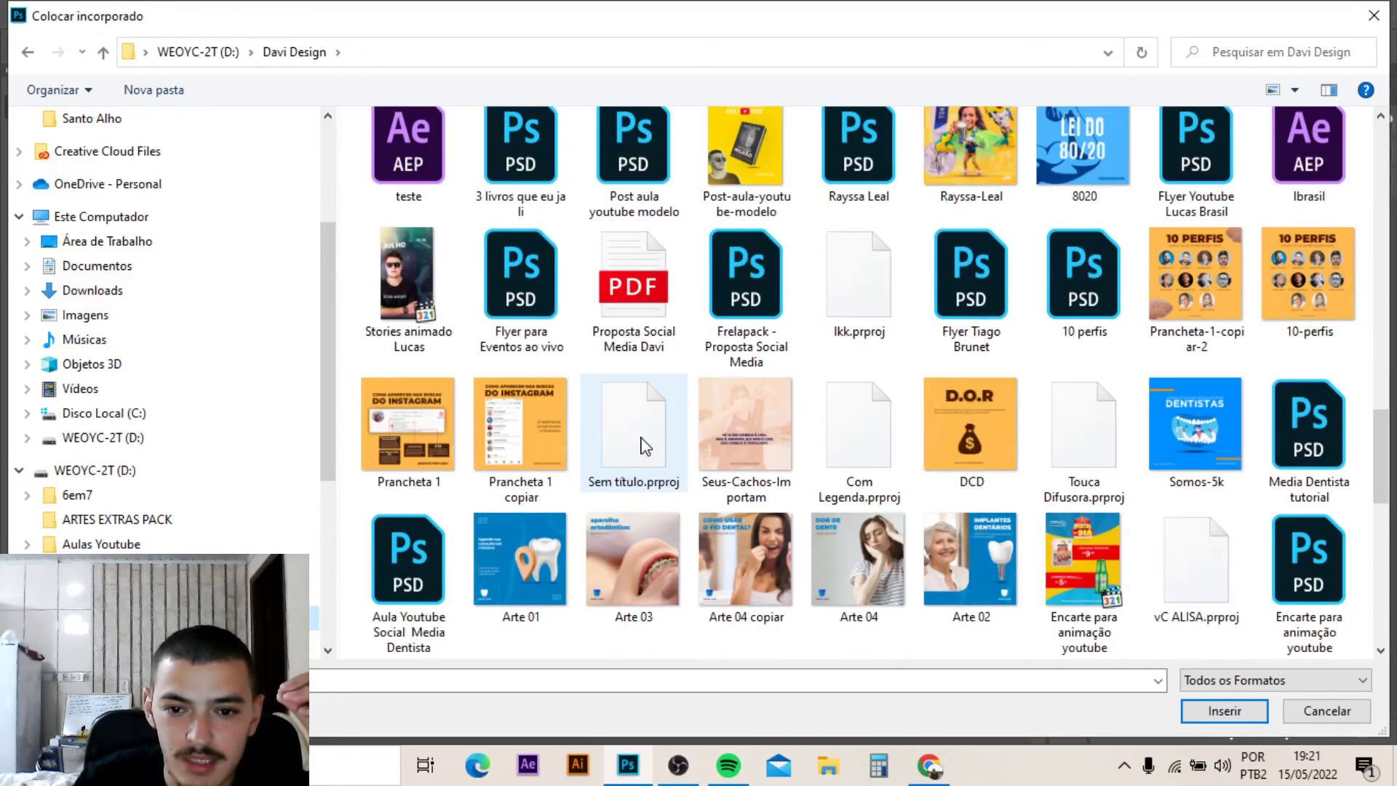
{"action": "scroll", "coordinate": [643, 445], "scroll_direction": "down", "scroll_amount": 3}
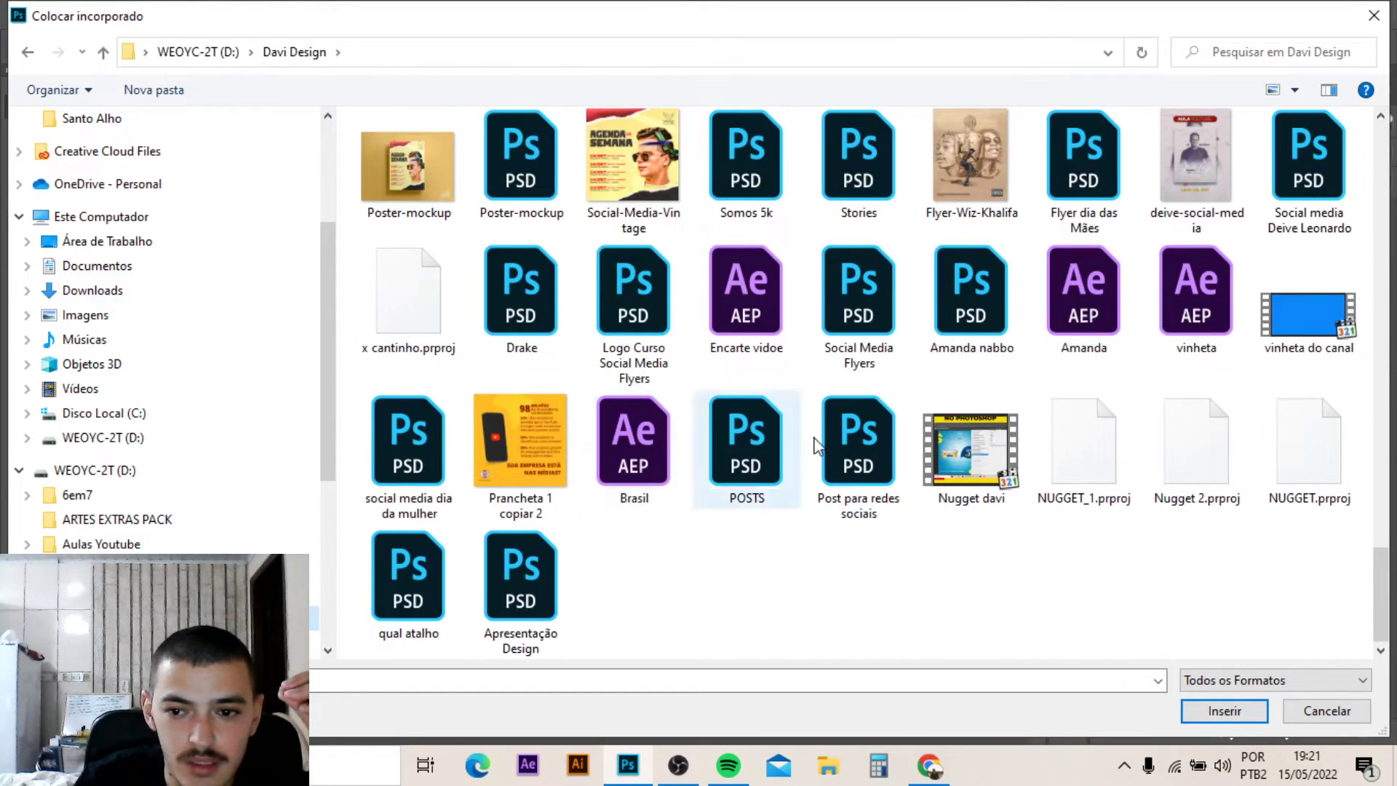
{"action": "left_click_drag", "start_coordinate": [1377, 593], "coordinate": [1390, 261]}
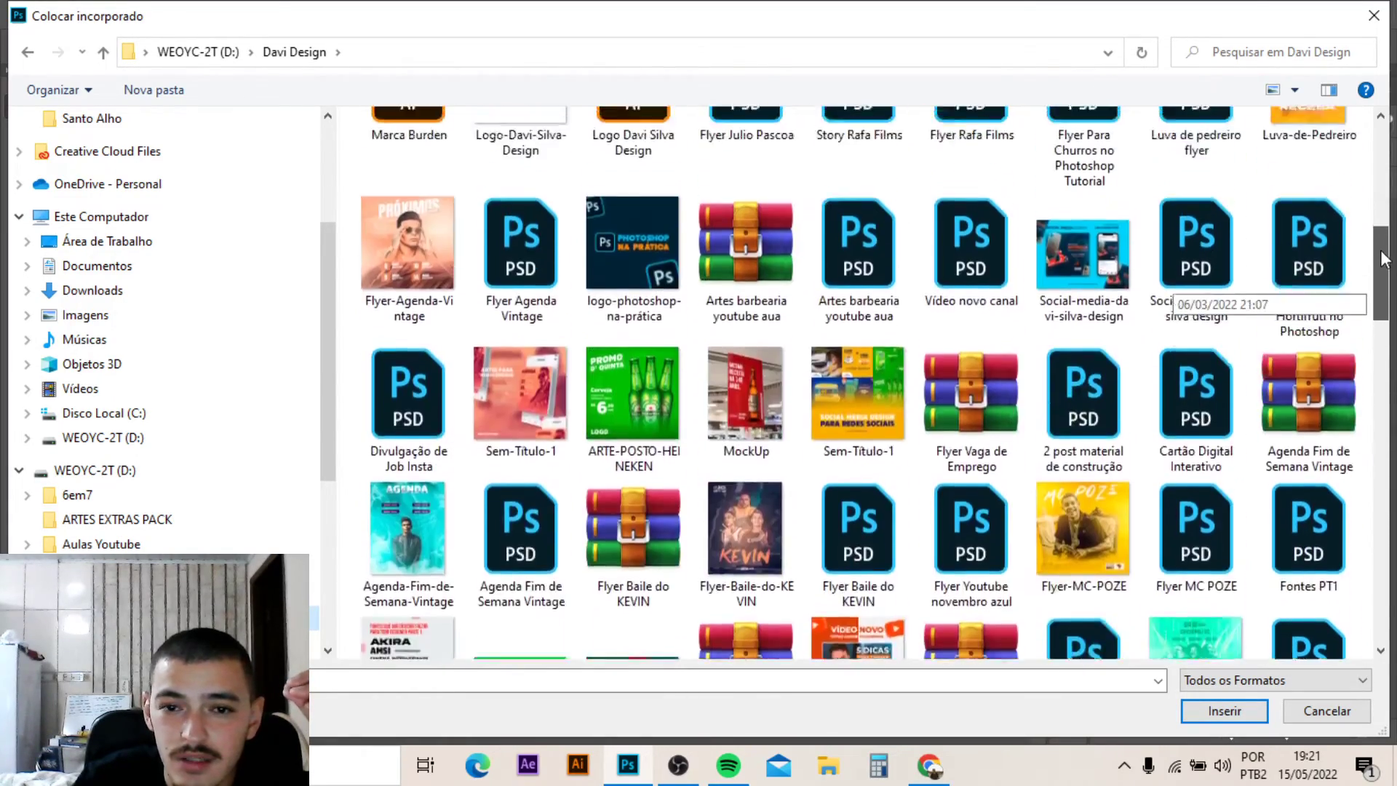
{"action": "left_click_drag", "start_coordinate": [1390, 308], "coordinate": [1390, 240]}
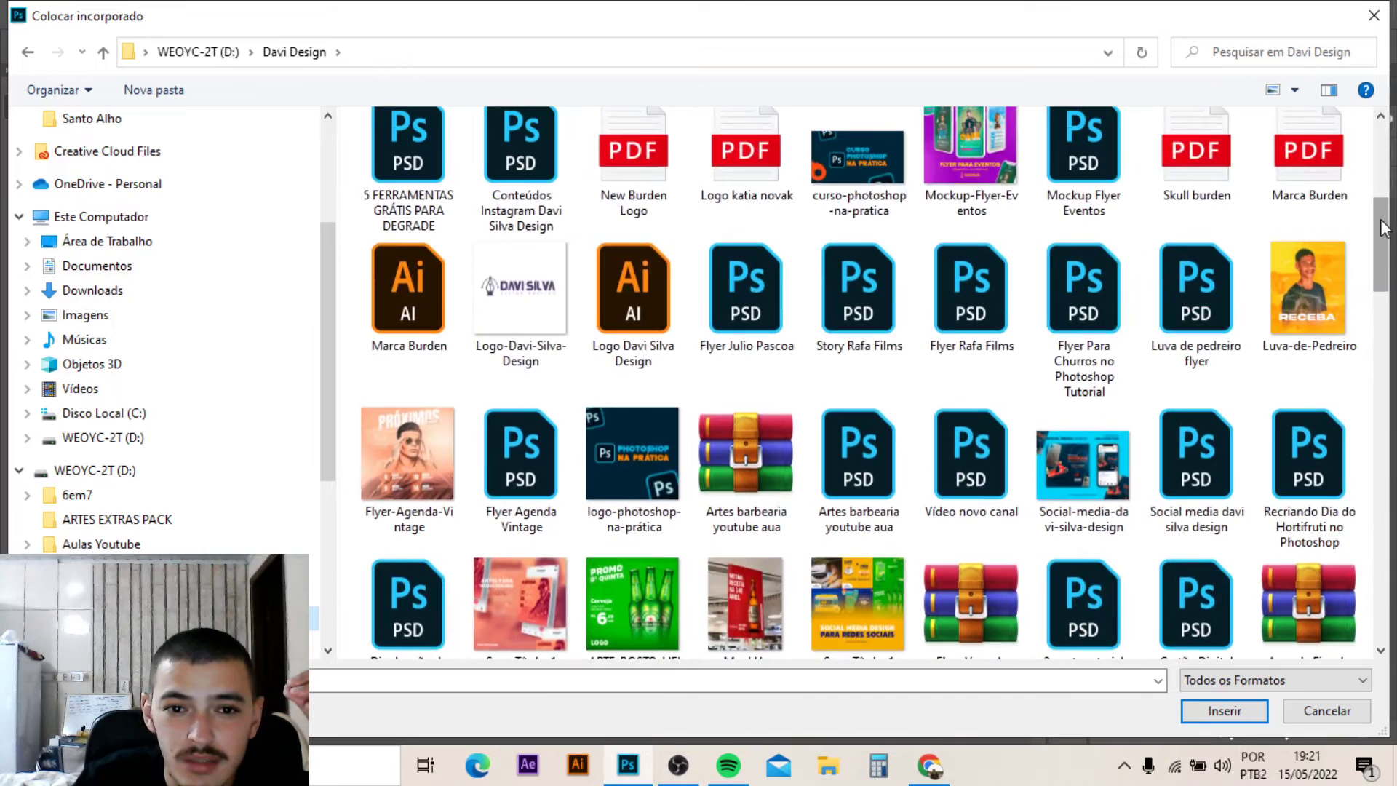
{"action": "left_click", "coordinate": [515, 348]}
{"action": "left_click", "coordinate": [1224, 711]}
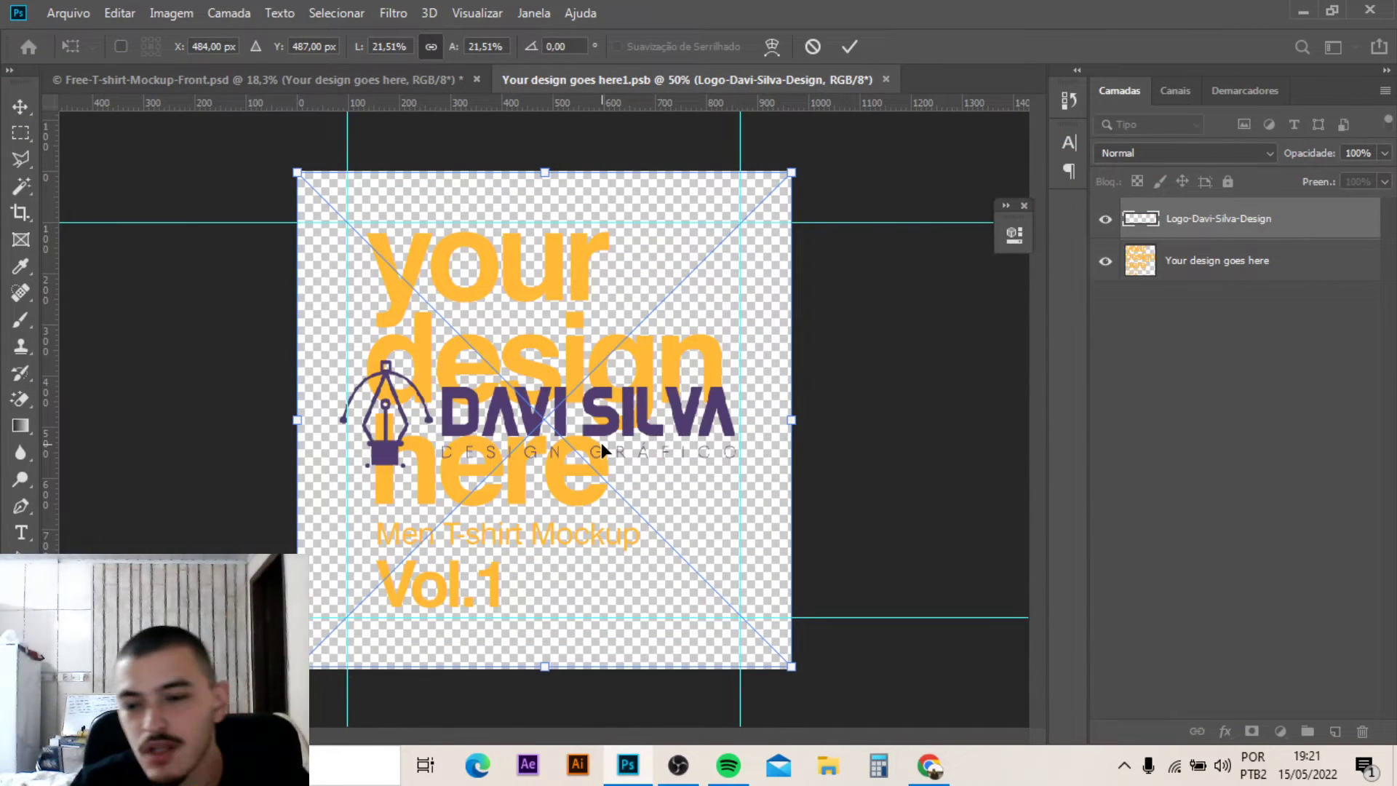
Commit the placed logo, then hide and delete the Your design goes here text layer
{"action": "key", "text": "Return"}
{"action": "left_click", "coordinate": [1105, 262]}
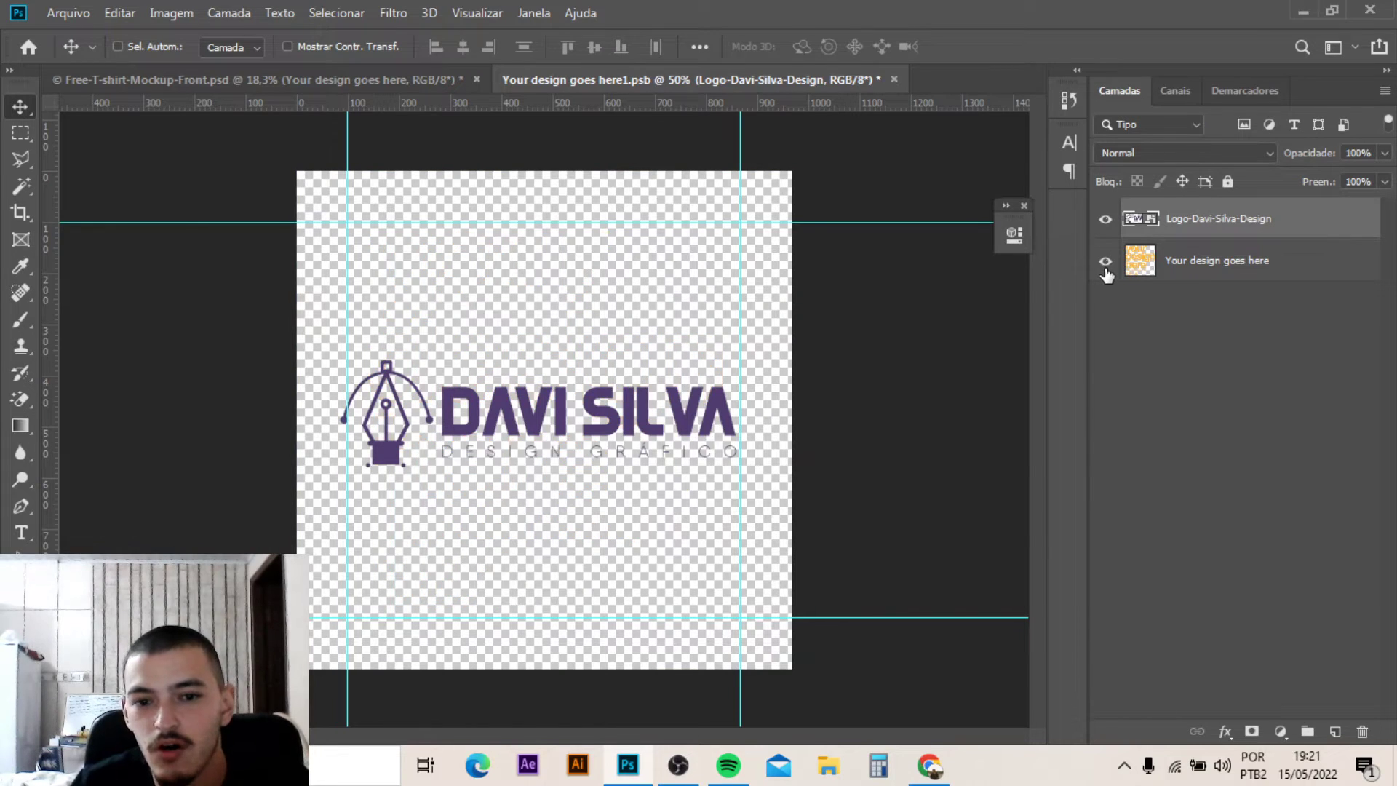
{"action": "left_click", "coordinate": [1303, 269]}
{"action": "key", "text": "Delete"}
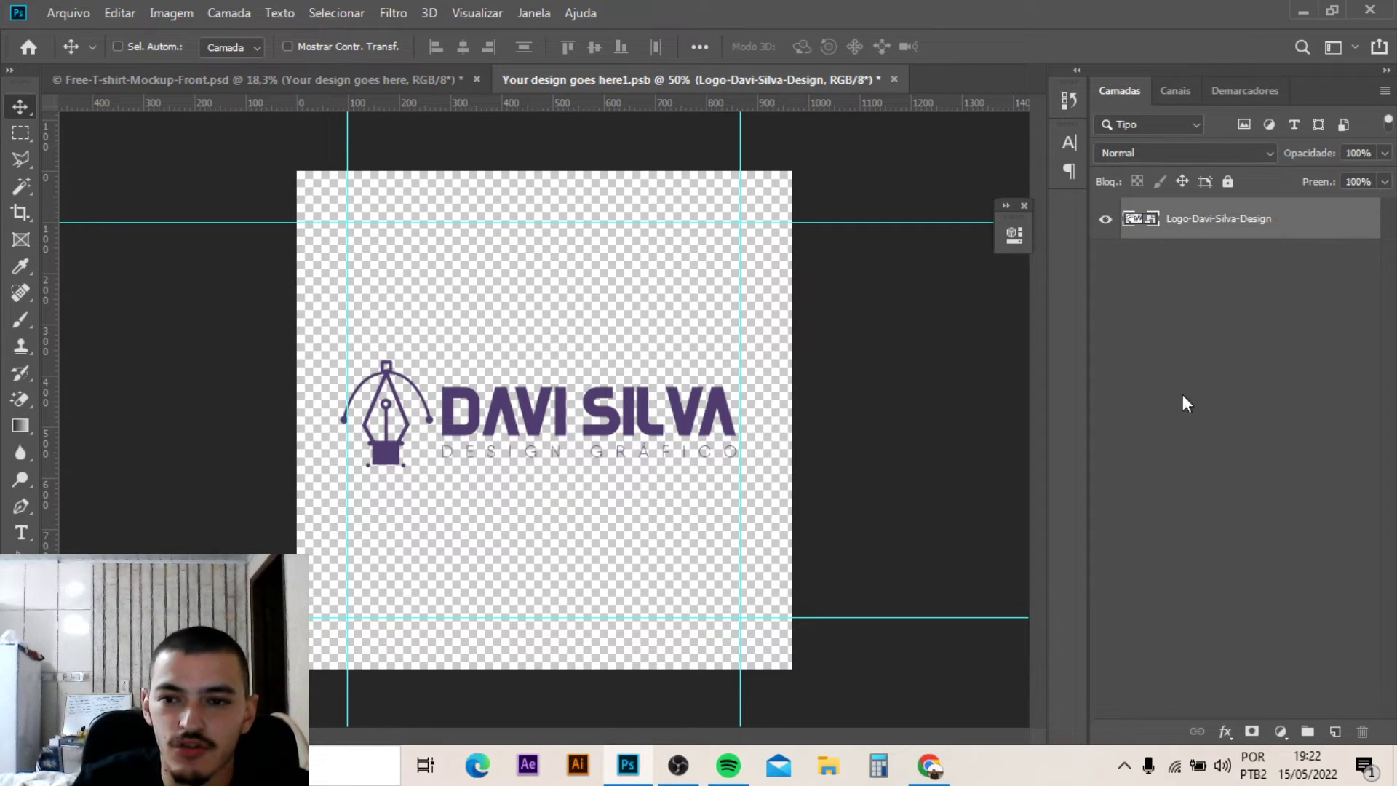
Give the logo layer a white (ffffff) Color Overlay, save it, and return to the mockup
{"action": "right_click", "coordinate": [1286, 228]}
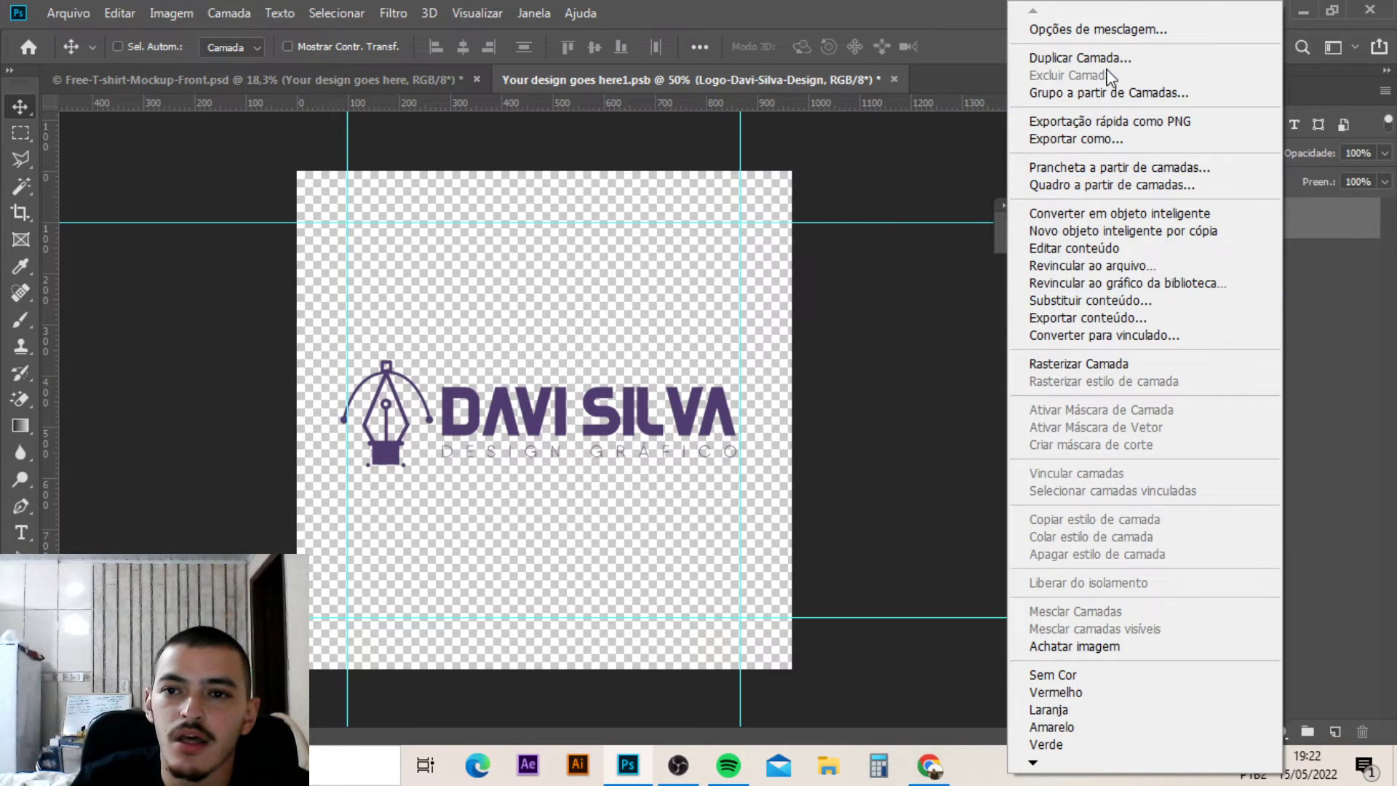
{"action": "left_click", "coordinate": [1119, 32]}
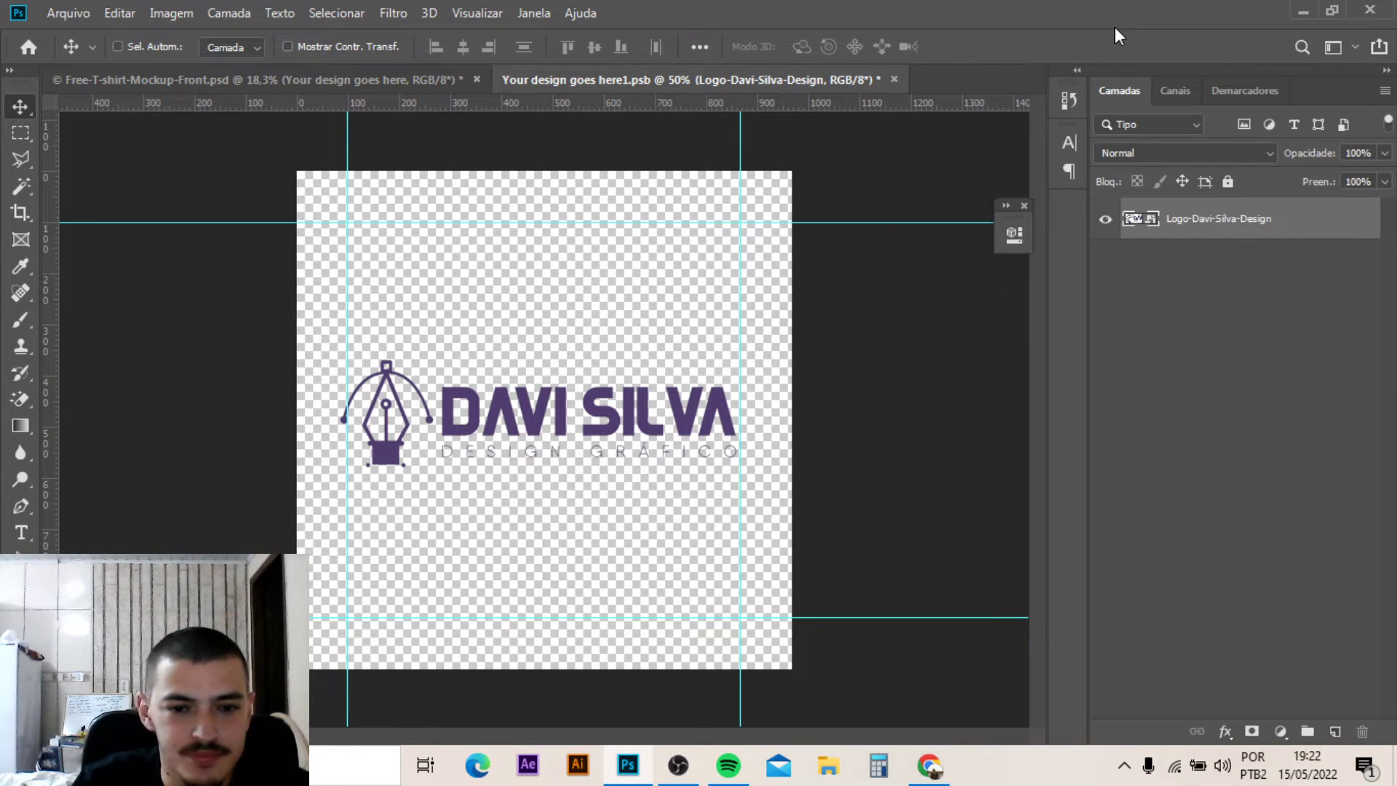
{"action": "left_click", "coordinate": [641, 530]}
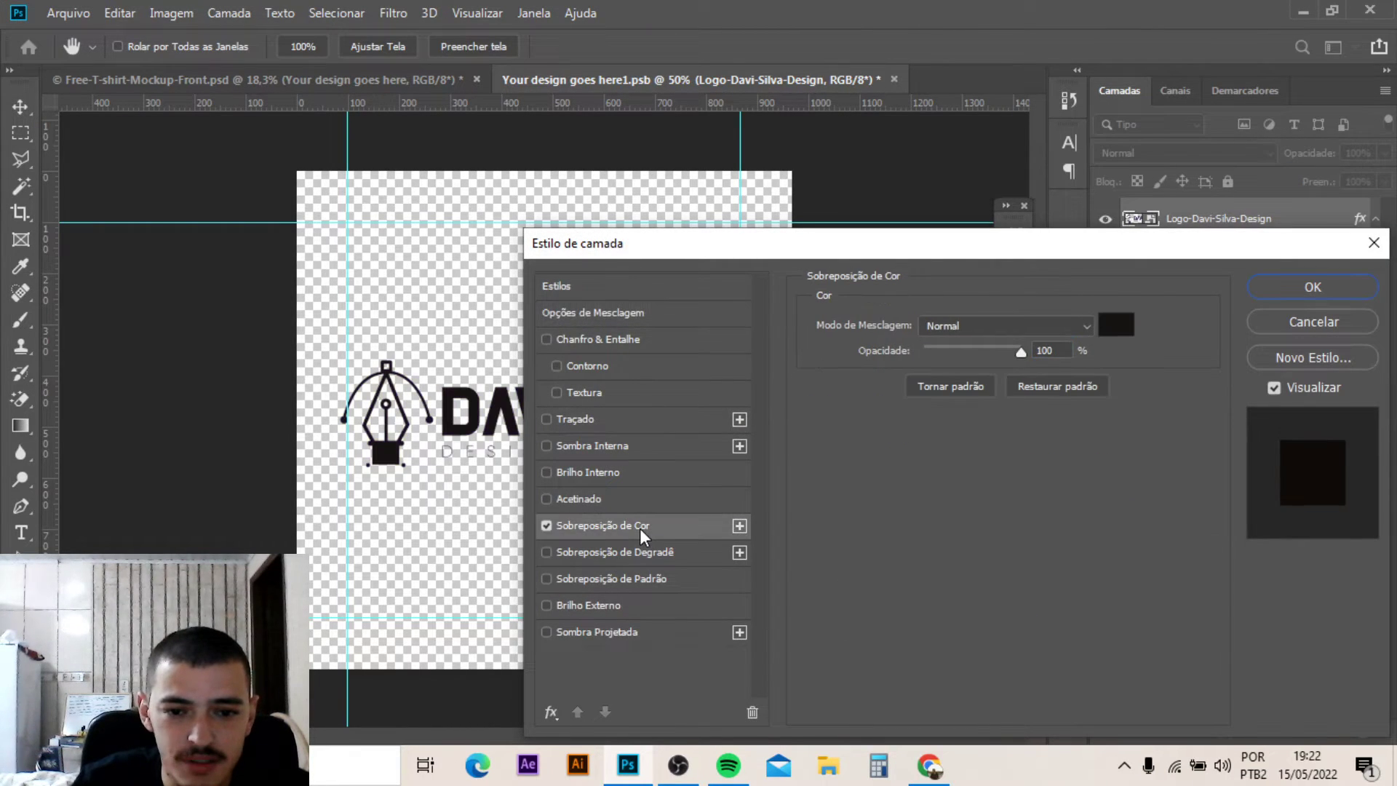
{"action": "left_click", "coordinate": [1103, 332]}
{"action": "type", "text": "ffffff"}
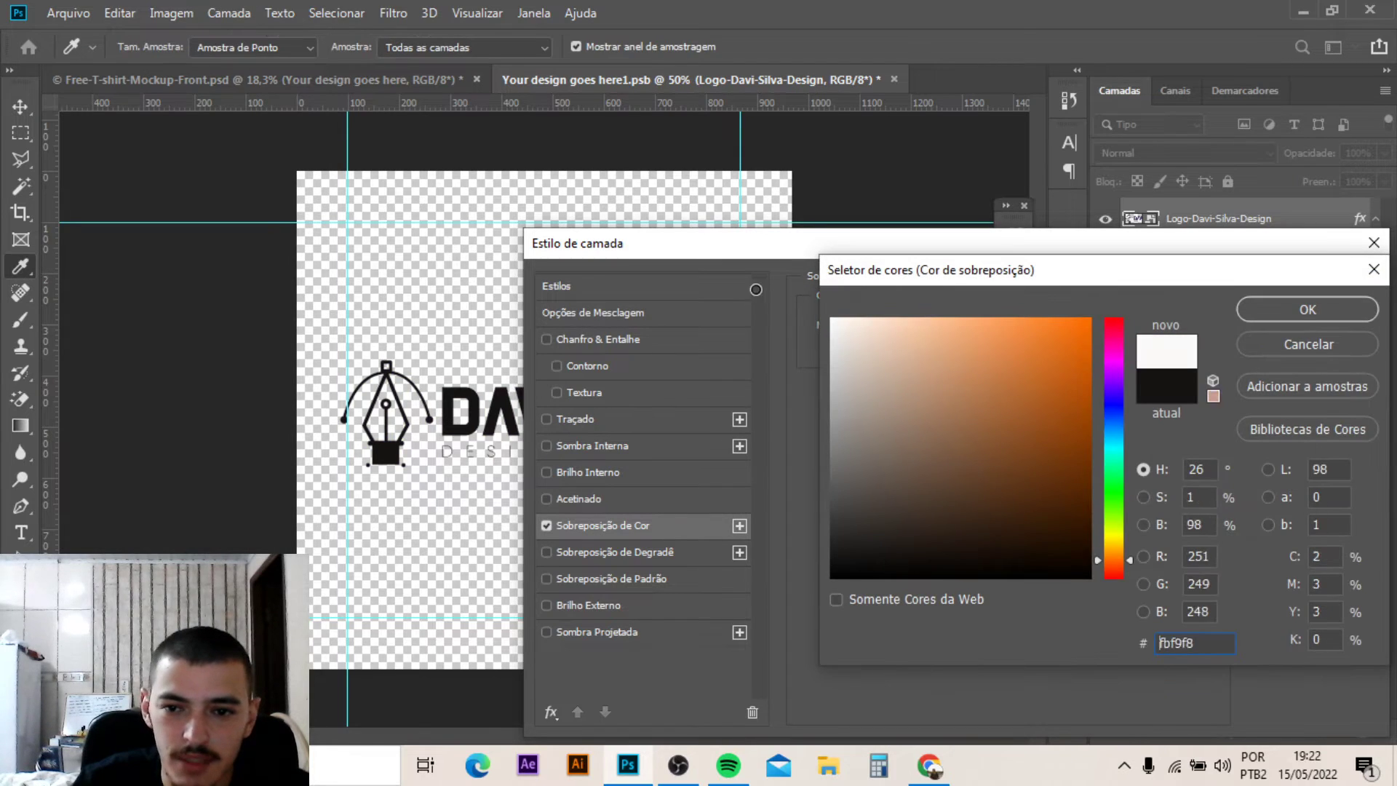
{"action": "left_click", "coordinate": [1335, 310]}
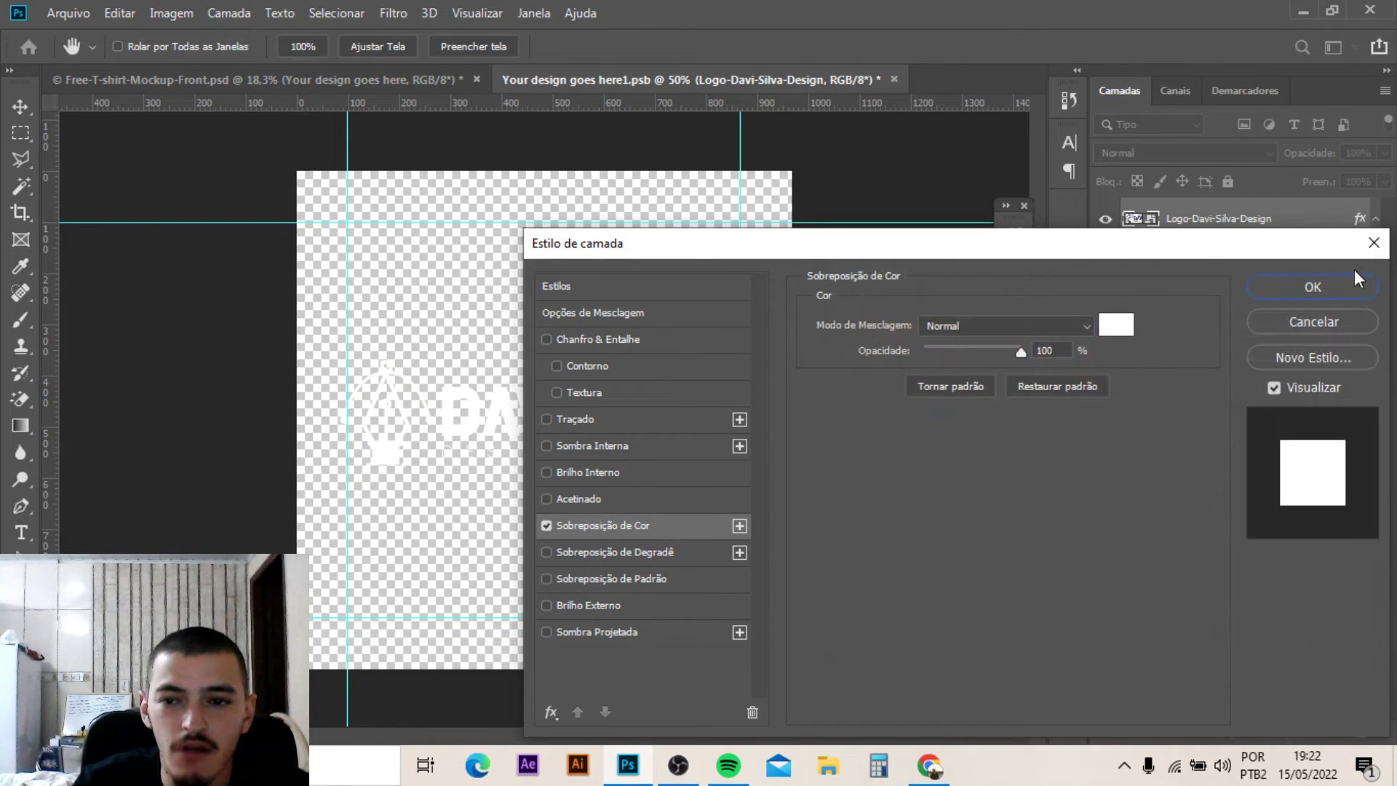
{"action": "left_click", "coordinate": [1317, 285]}
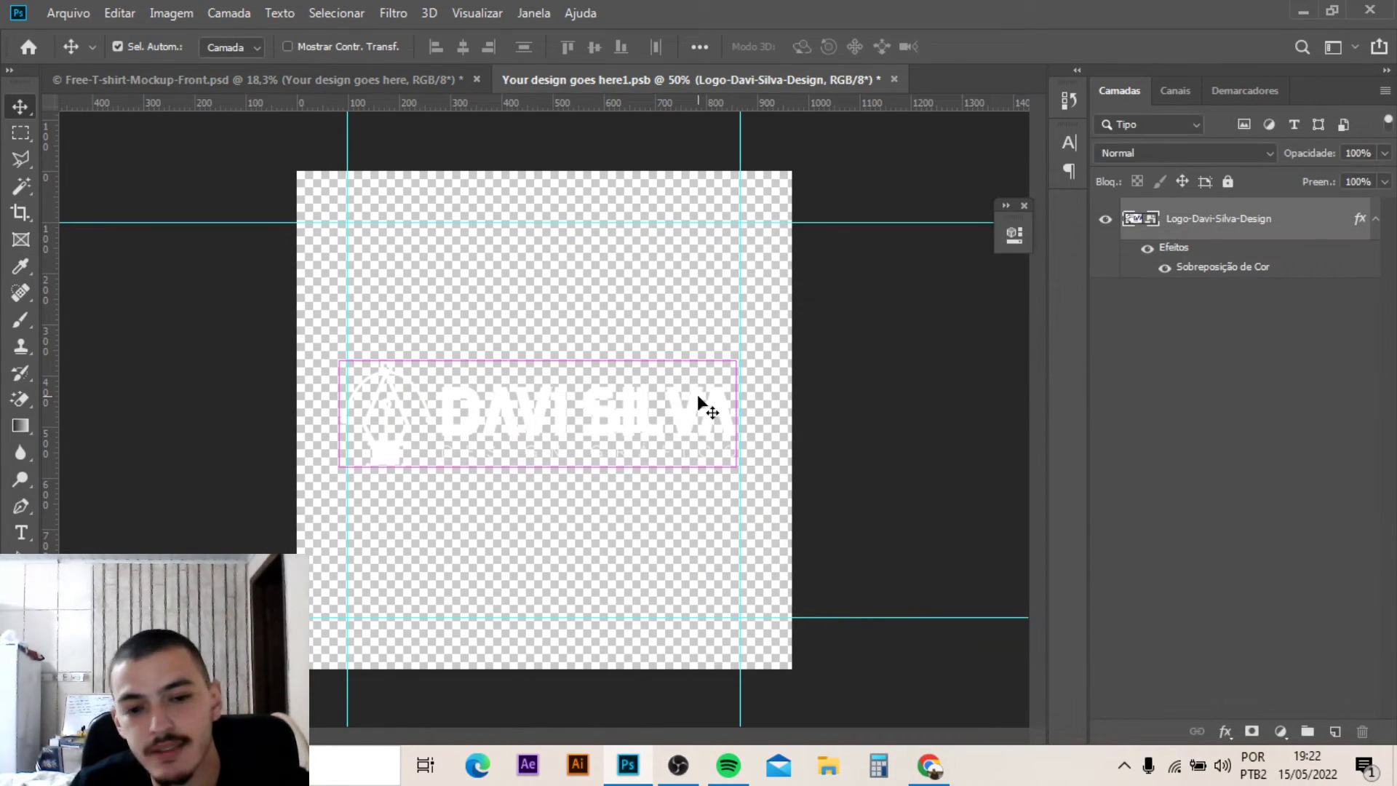
{"action": "key", "text": "ctrl+s"}
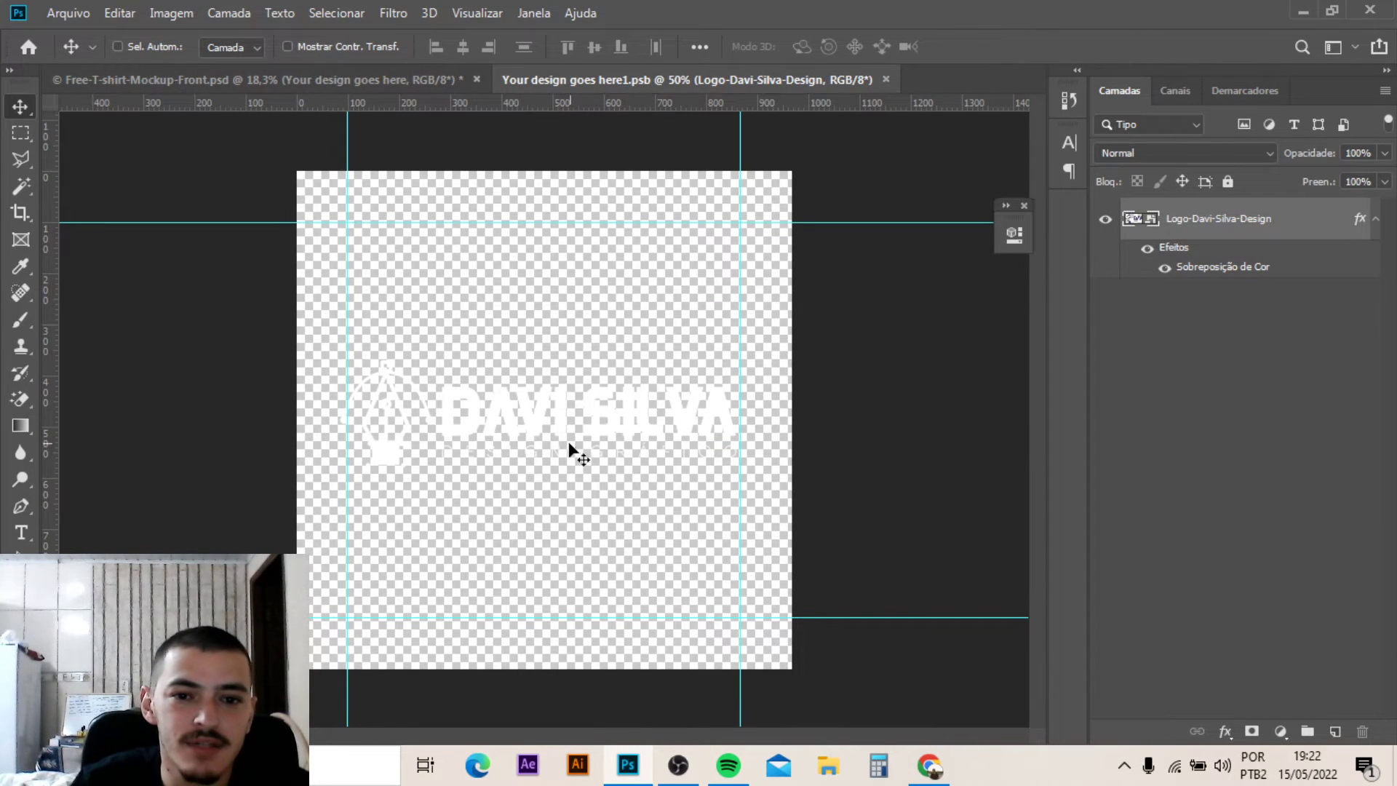
{"action": "left_click", "coordinate": [294, 78]}
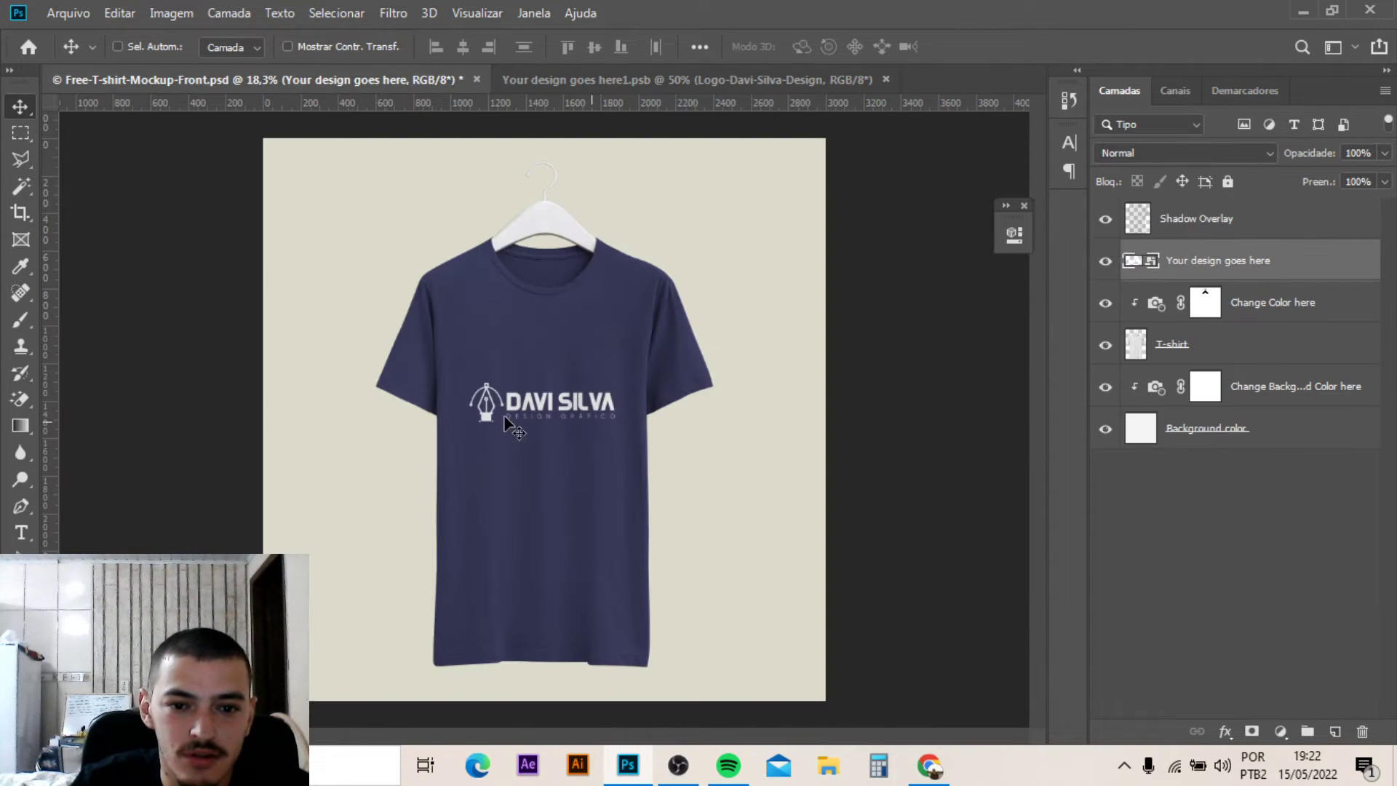
Zoom in and out on the mockup, then put the design layer into Free Transform with Ctrl+T
{"action": "scroll", "coordinate": [512, 420], "scroll_direction": "up", "scroll_amount": 3}
{"action": "scroll", "coordinate": [512, 420], "scroll_direction": "up", "scroll_amount": 3}
{"action": "scroll", "coordinate": [512, 416], "scroll_direction": "up", "scroll_amount": 2}
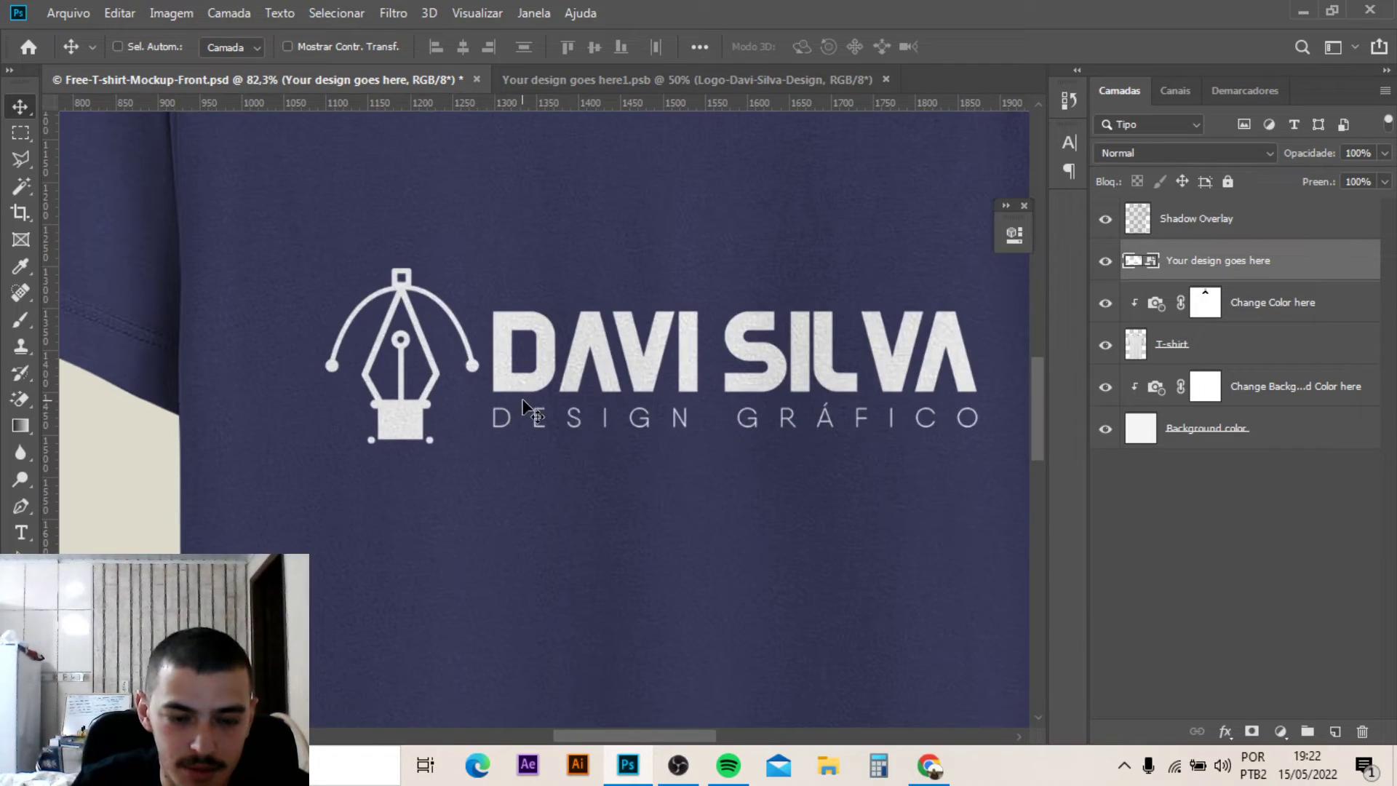
{"action": "scroll", "coordinate": [529, 409], "scroll_direction": "down", "scroll_amount": 3}
{"action": "scroll", "coordinate": [529, 409], "scroll_direction": "down", "scroll_amount": 2}
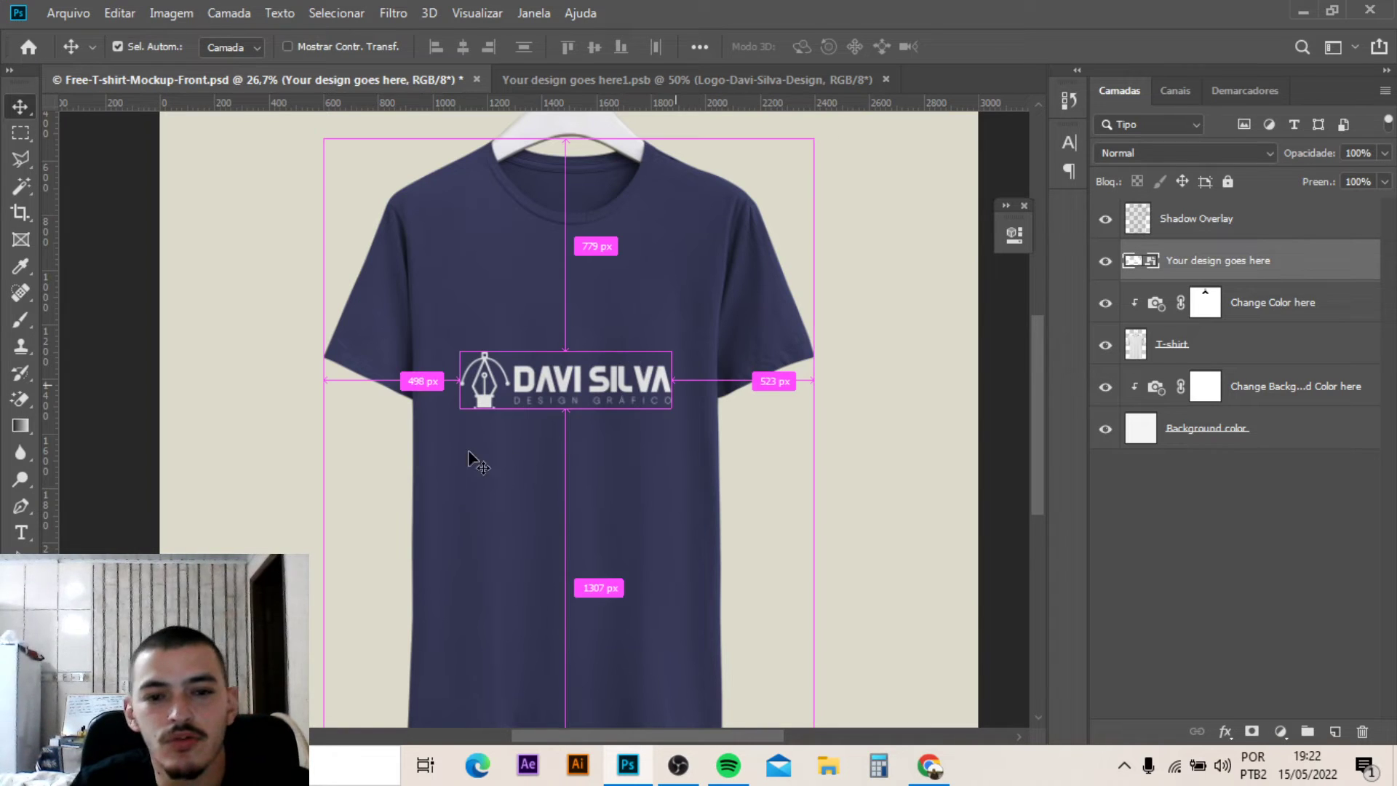
{"action": "key", "text": "ctrl+t"}
Scale the logo to 44.59%, commit it, and move it onto the shirt's left chest
{"action": "left_click_drag", "start_coordinate": [437, 516], "coordinate": [620, 408]}
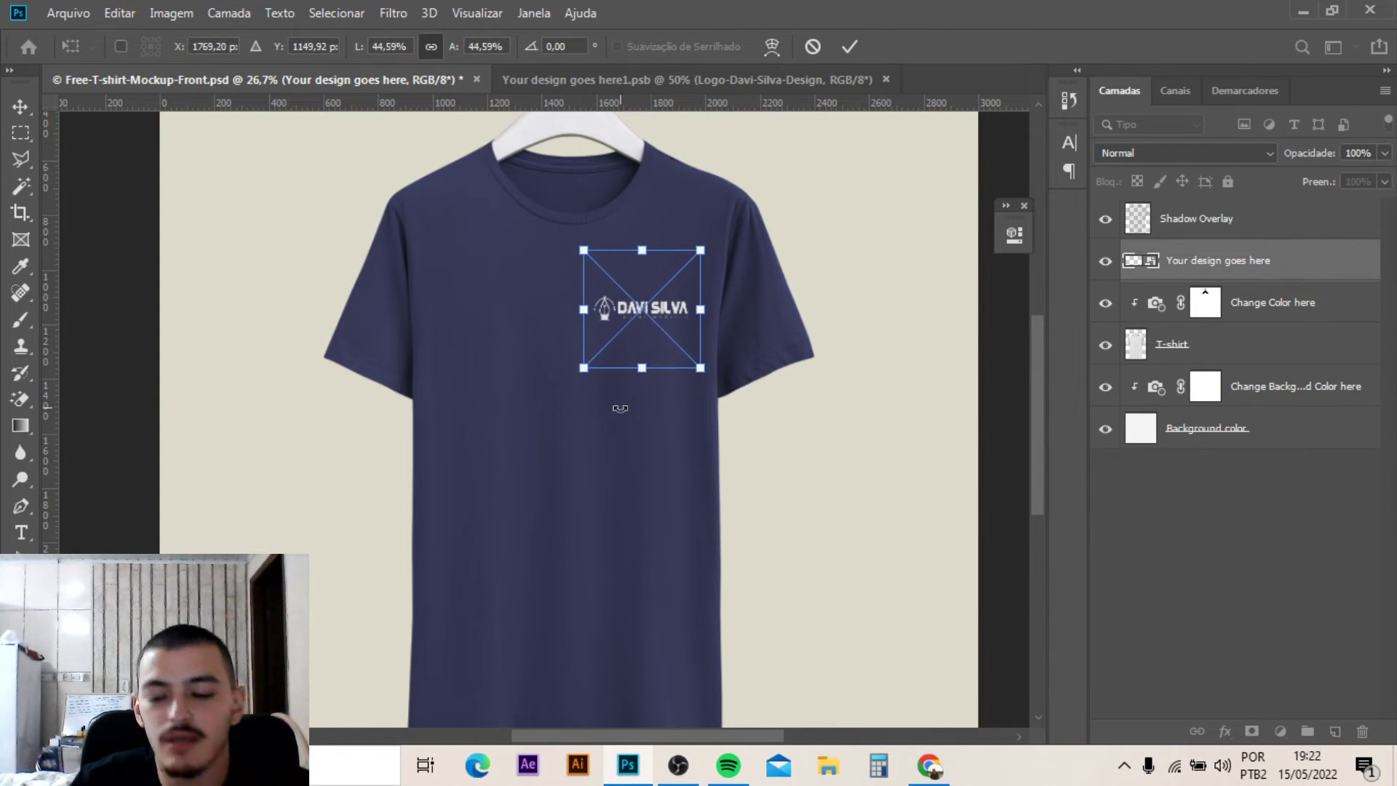
{"action": "key", "text": "Return"}
{"action": "mouse_move", "coordinate": [656, 300]}
{"action": "left_mouse_down"}
{"action": "mouse_move", "coordinate": [664, 291]}
{"action": "mouse_move", "coordinate": [659, 308]}
{"action": "left_mouse_up"}
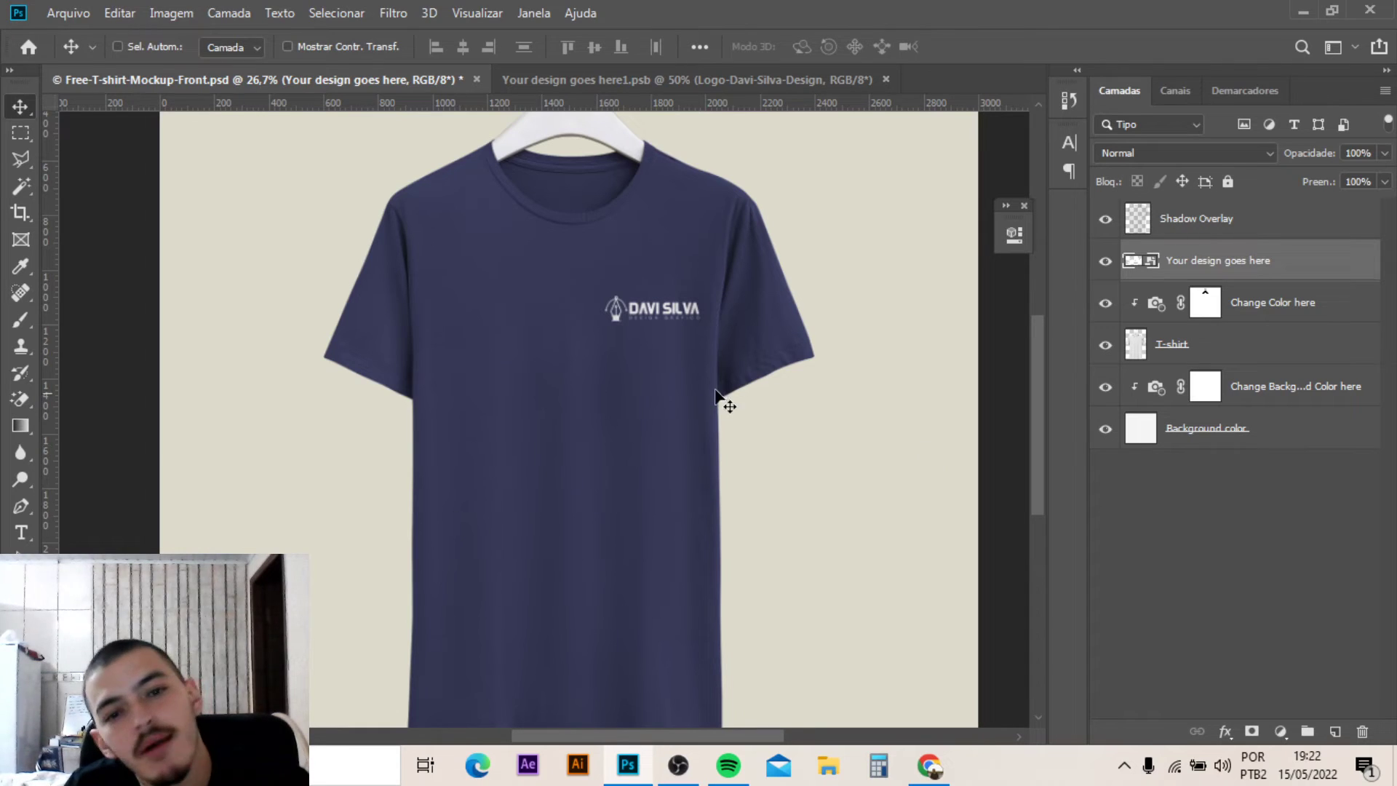
{"action": "left_click_drag", "start_coordinate": [673, 311], "coordinate": [665, 312]}
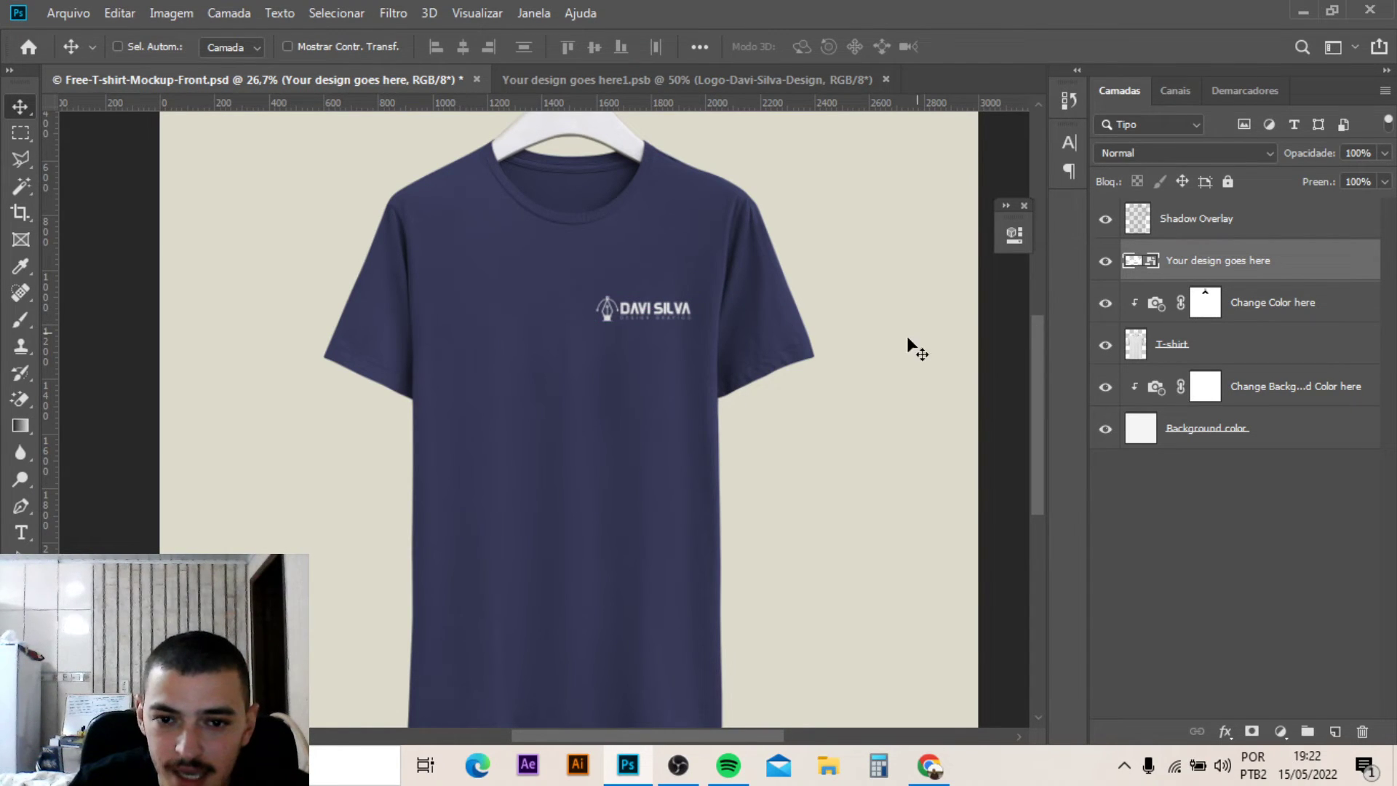
{"action": "scroll", "coordinate": [713, 446], "scroll_direction": "down", "scroll_amount": 2}
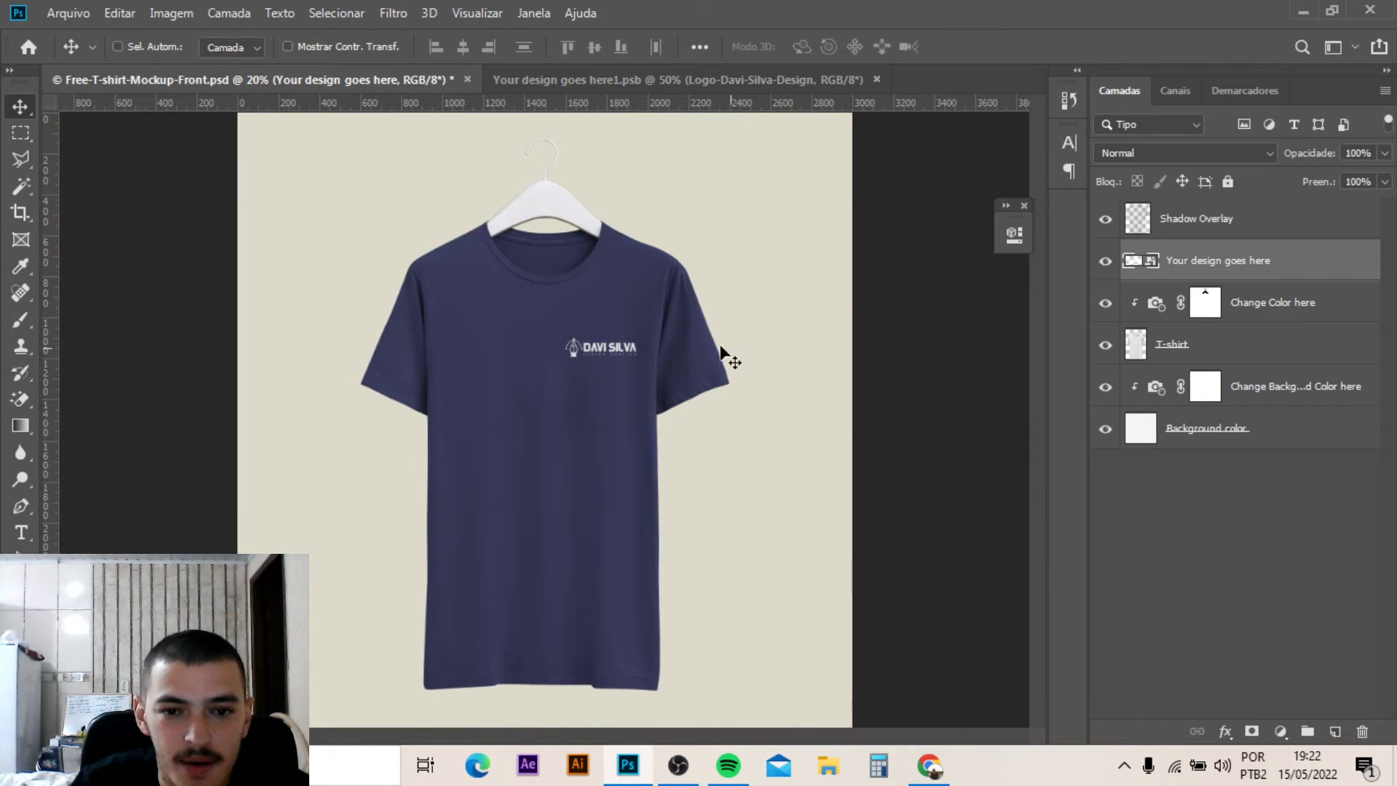
Zoom in on the chest and nudge the white logo up and slightly left
{"action": "scroll", "coordinate": [577, 359], "scroll_direction": "up", "scroll_amount": 2}
{"action": "scroll", "coordinate": [601, 365], "scroll_direction": "up", "scroll_amount": 2}
{"action": "scroll", "coordinate": [601, 364], "scroll_direction": "up", "scroll_amount": 1}
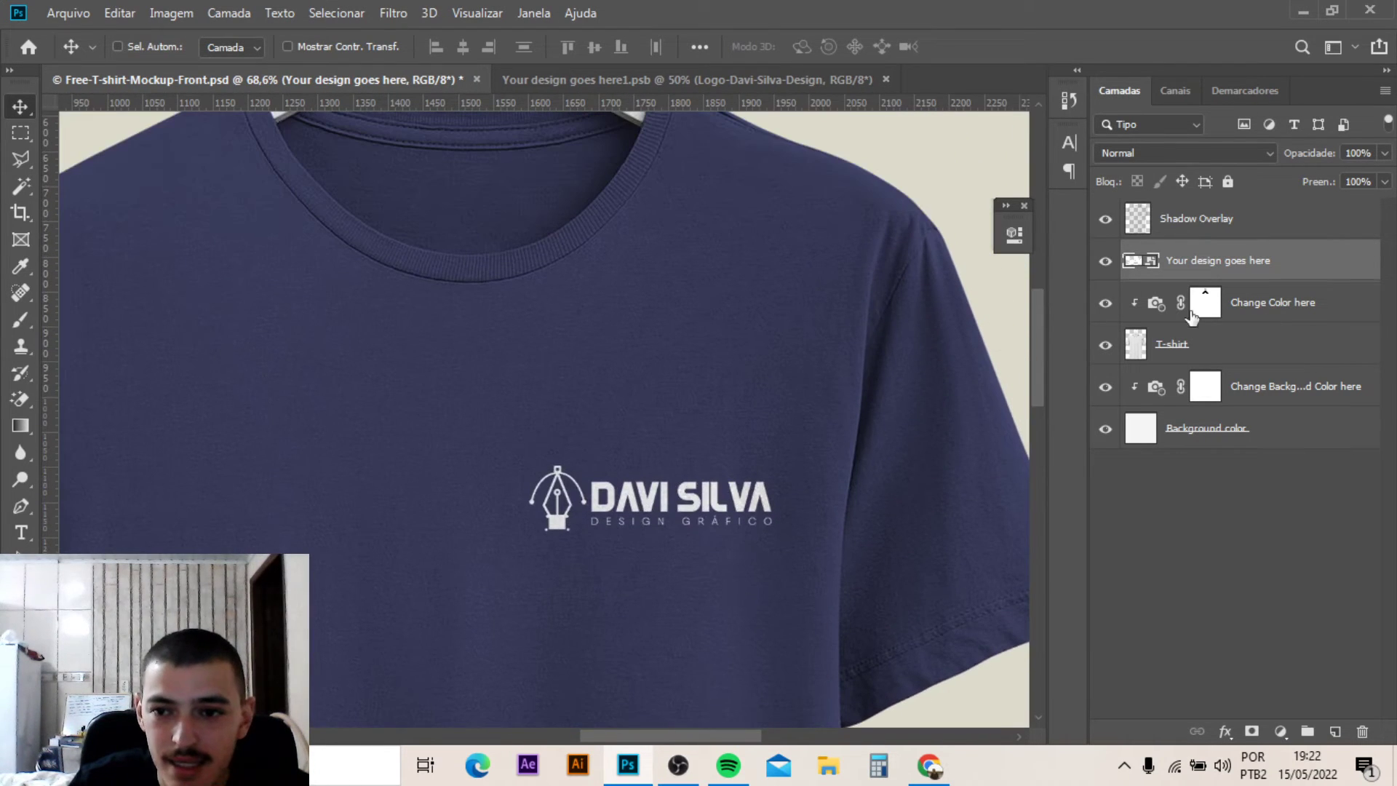
{"action": "scroll", "coordinate": [551, 453], "scroll_direction": "down", "scroll_amount": 2}
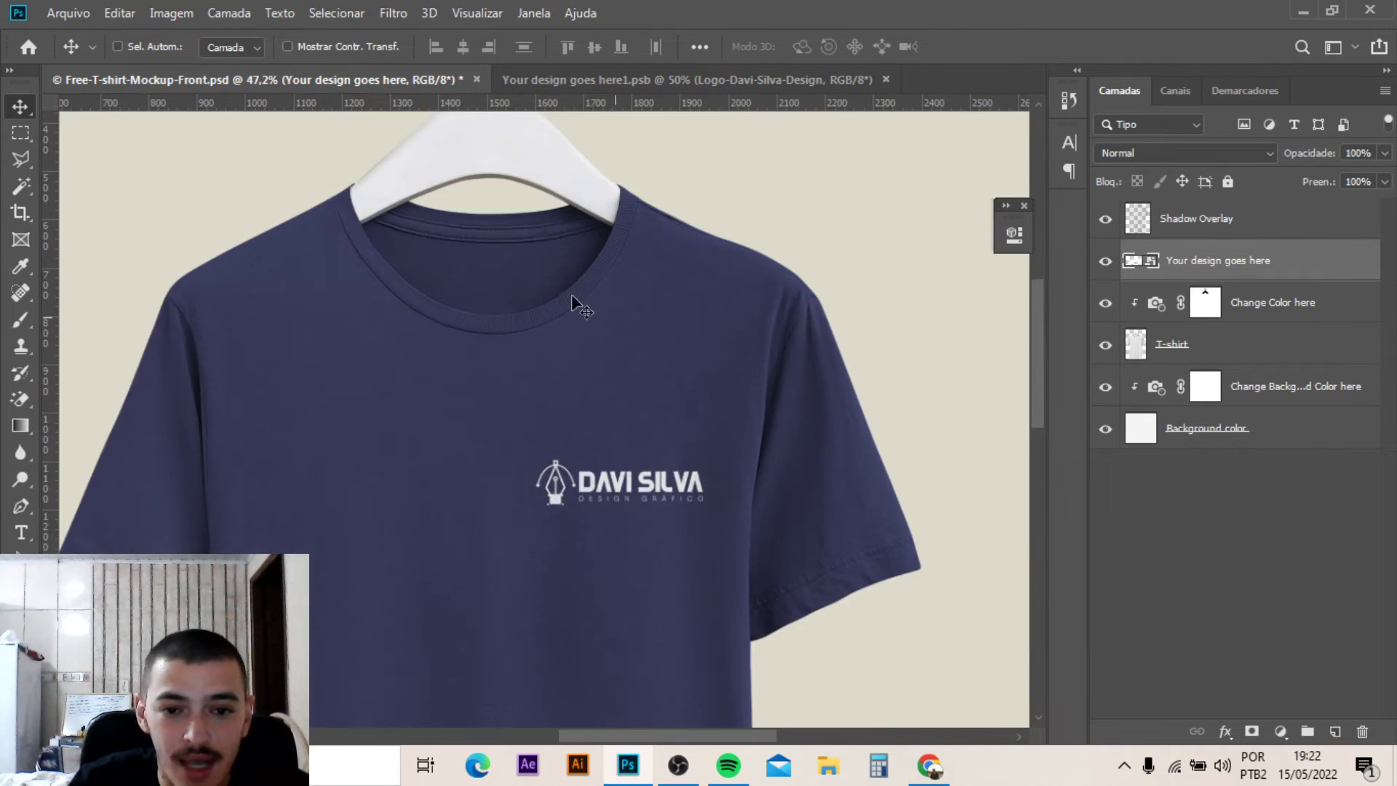
{"action": "scroll", "coordinate": [466, 521], "scroll_direction": "down", "scroll_amount": 1}
{"action": "scroll", "coordinate": [468, 530], "scroll_direction": "down", "scroll_amount": 2}
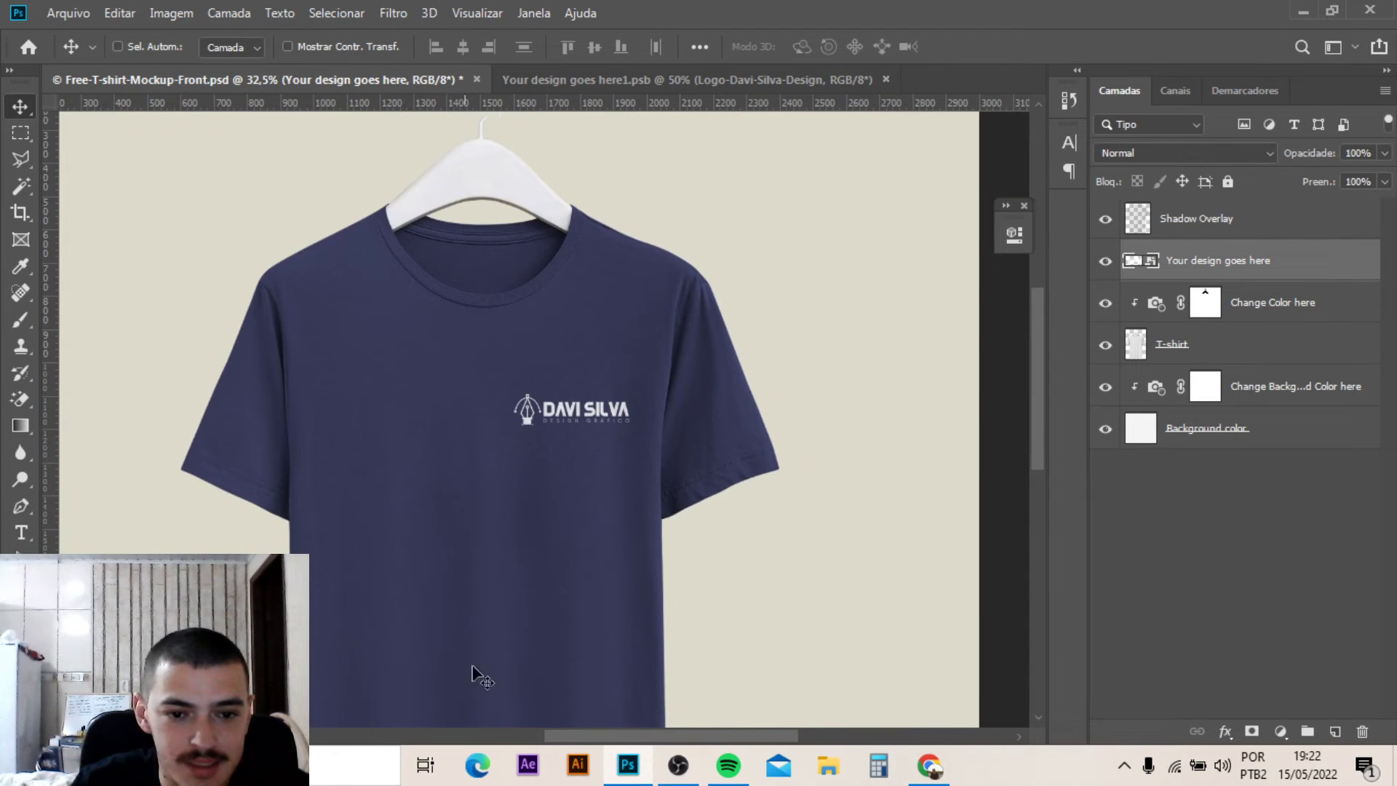
{"action": "scroll", "coordinate": [474, 671], "scroll_direction": "up", "scroll_amount": 1}
{"action": "scroll", "coordinate": [476, 502], "scroll_direction": "down", "scroll_amount": 1}
{"action": "scroll", "coordinate": [582, 416], "scroll_direction": "down", "scroll_amount": 1}
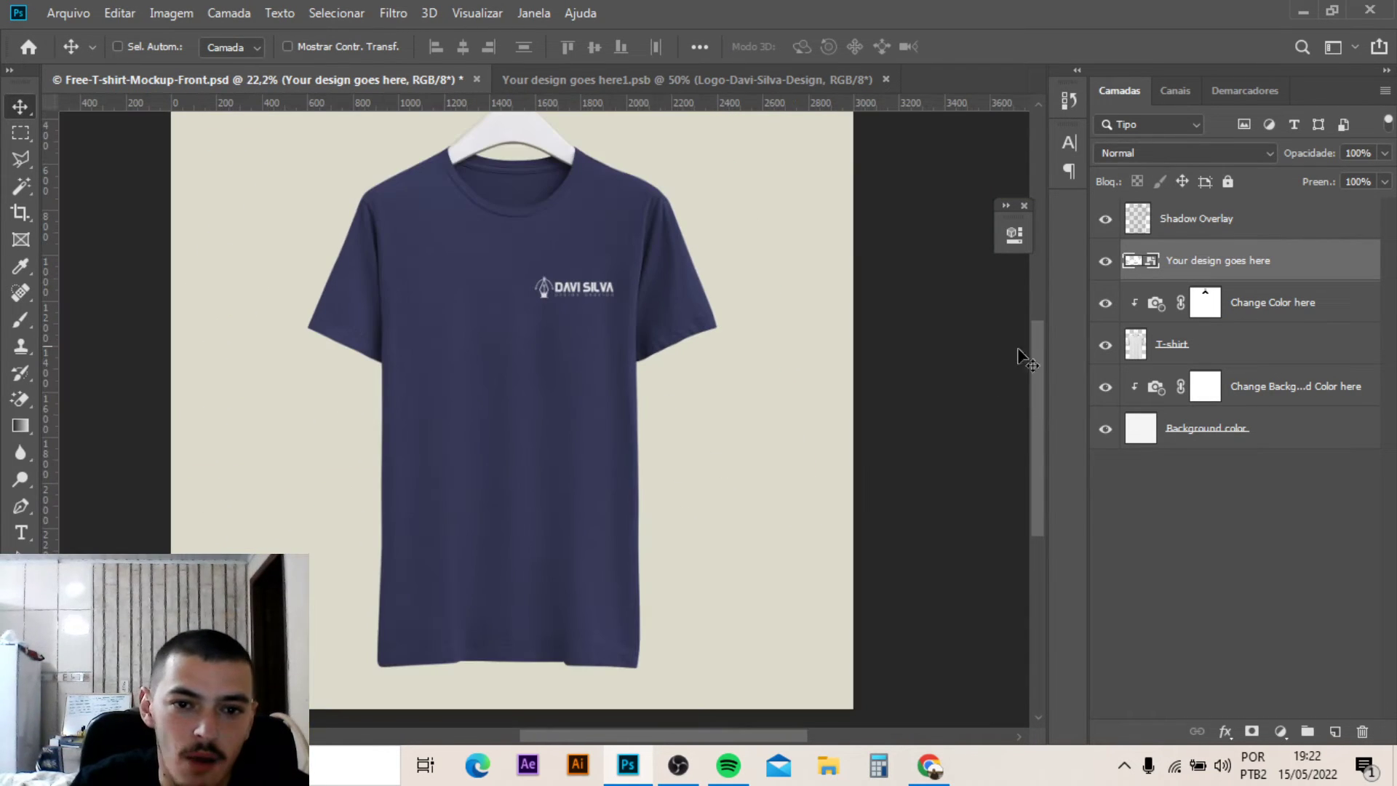
{"action": "left_click_drag", "start_coordinate": [593, 269], "coordinate": [596, 278]}
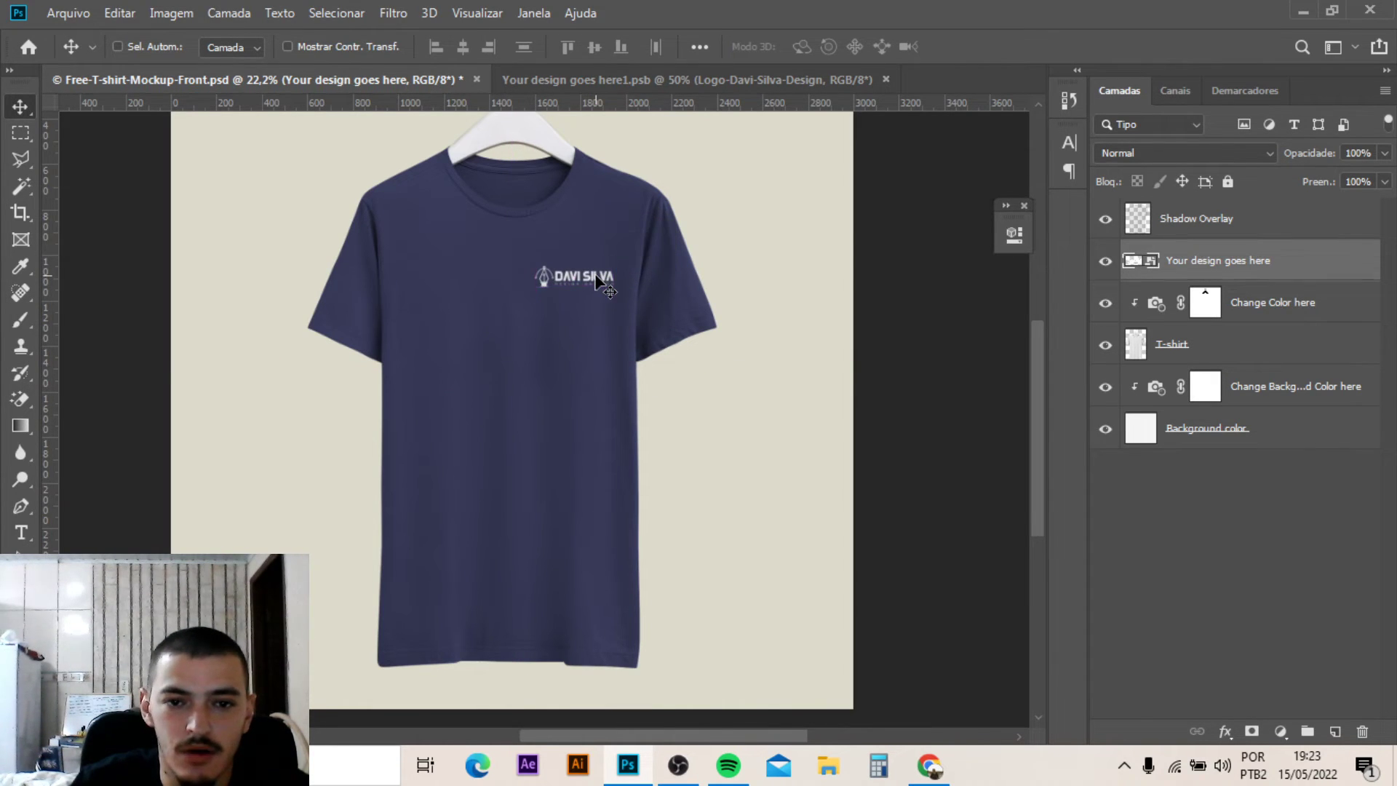
{"action": "scroll", "coordinate": [596, 280], "scroll_direction": "up", "scroll_amount": 2}
{"action": "scroll", "coordinate": [596, 284], "scroll_direction": "up", "scroll_amount": 1}
{"action": "scroll", "coordinate": [595, 289], "scroll_direction": "up", "scroll_amount": 1}
{"action": "left_click_drag", "start_coordinate": [595, 291], "coordinate": [565, 208]}
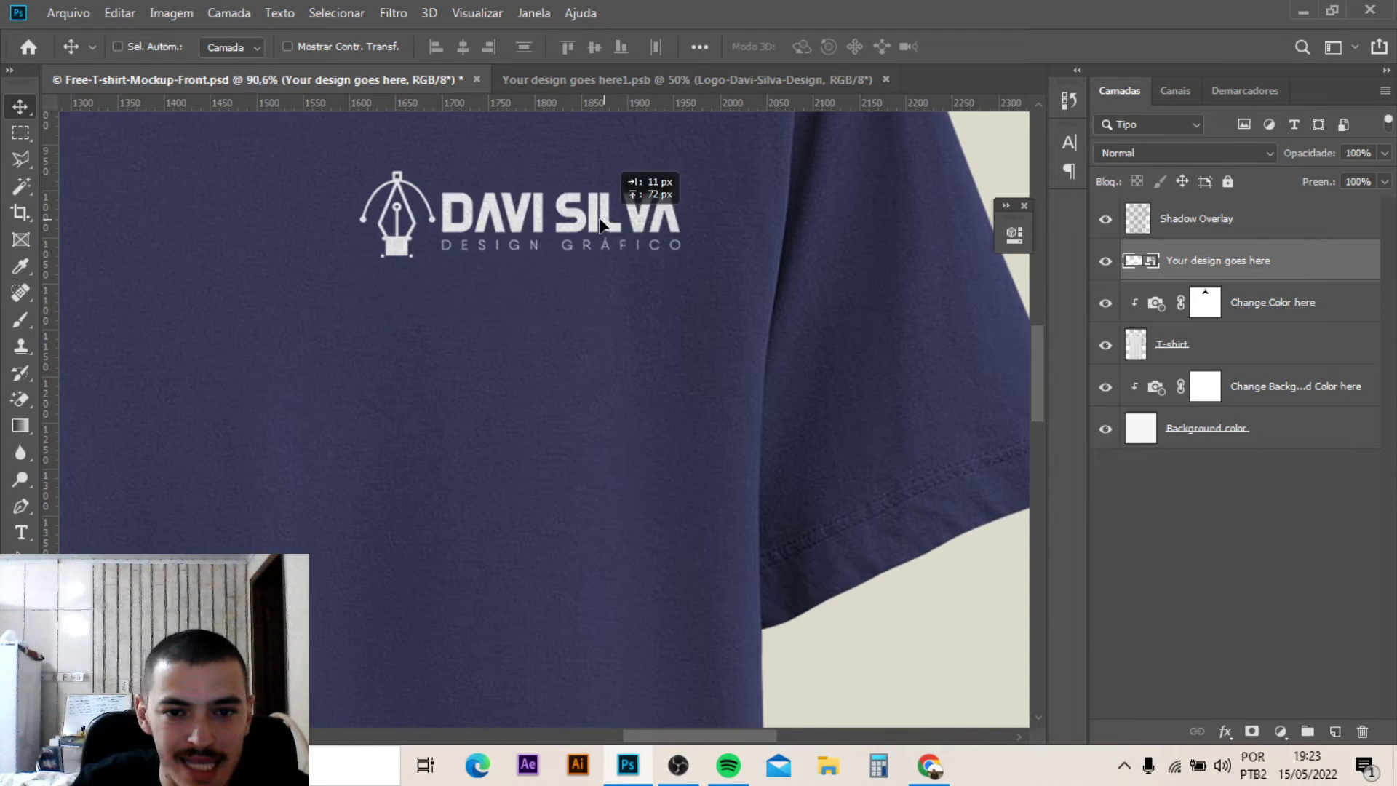
{"action": "scroll", "coordinate": [566, 208], "scroll_direction": "up", "scroll_amount": 1}
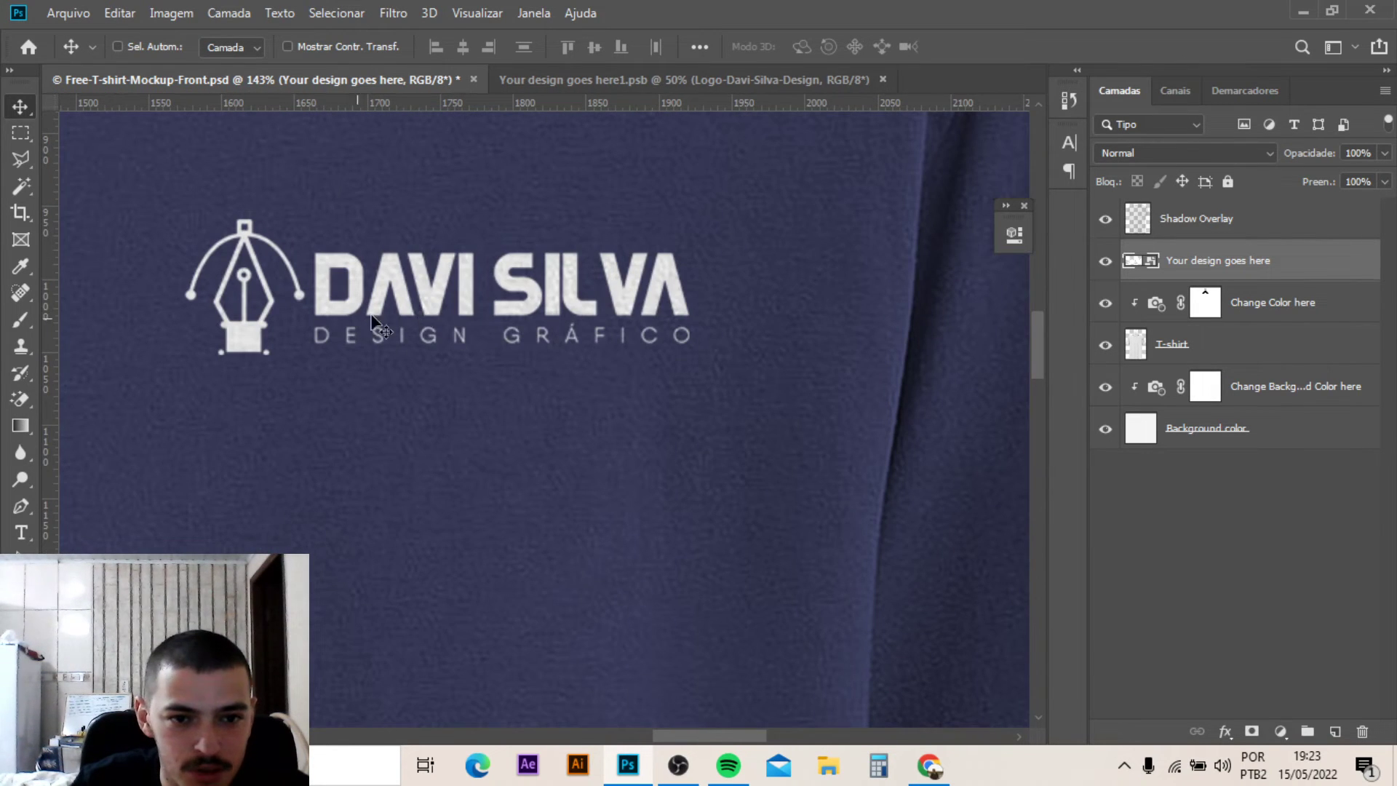
Fit the mockup on screen, lower the logo about 25 px, and close the floating panel
{"action": "key", "text": "ctrl"}
{"action": "key", "text": "ctrl"}
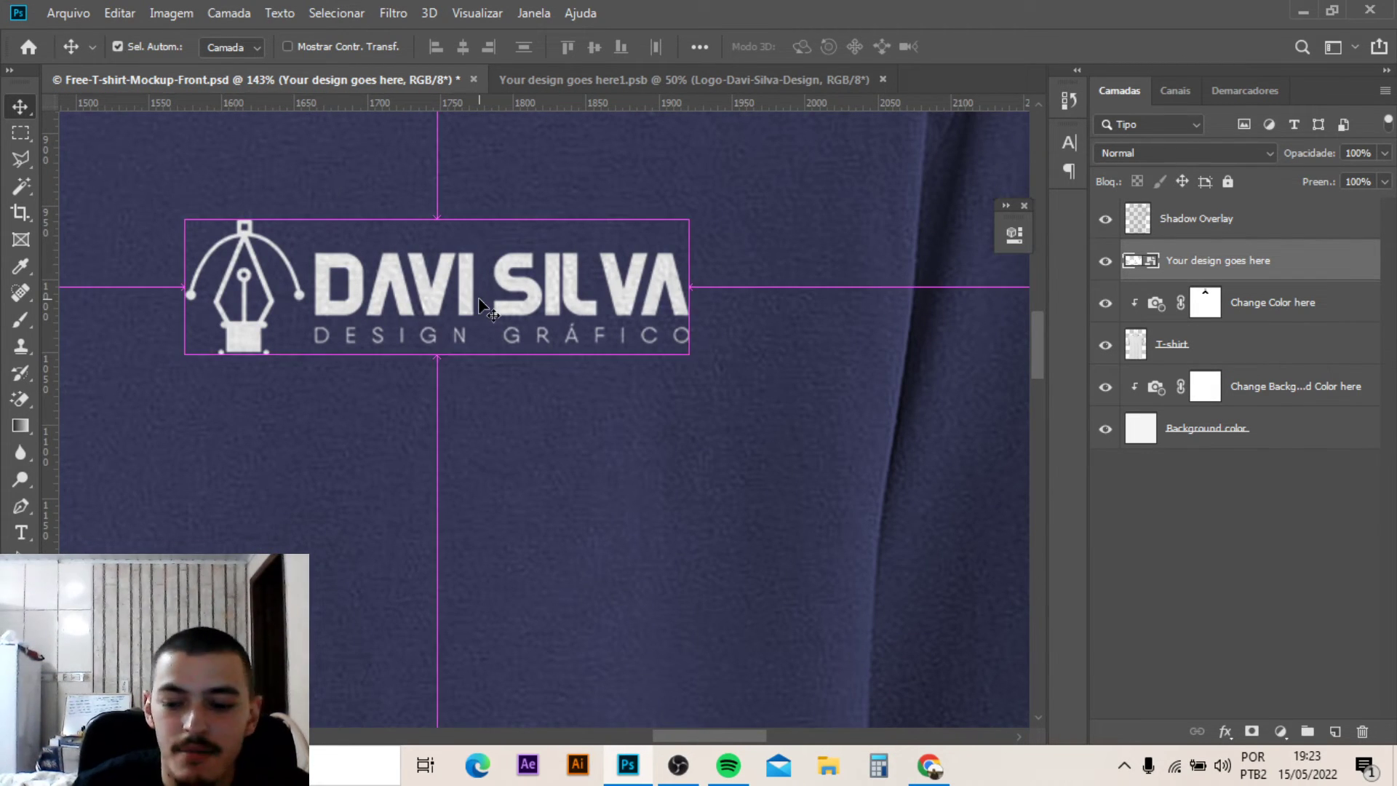
{"action": "scroll", "coordinate": [494, 304], "scroll_direction": "down", "scroll_amount": 1}
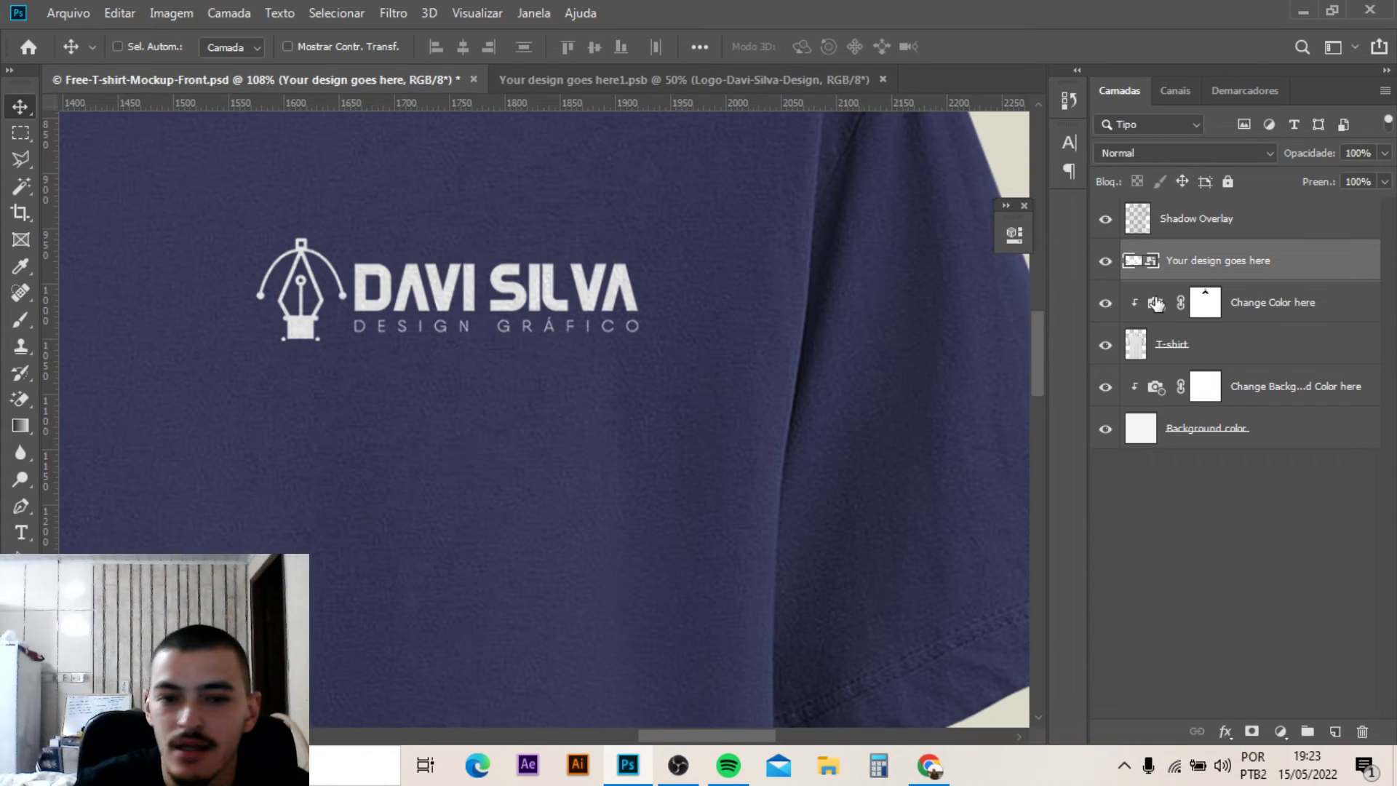
{"action": "key", "text": "ctrl+0"}
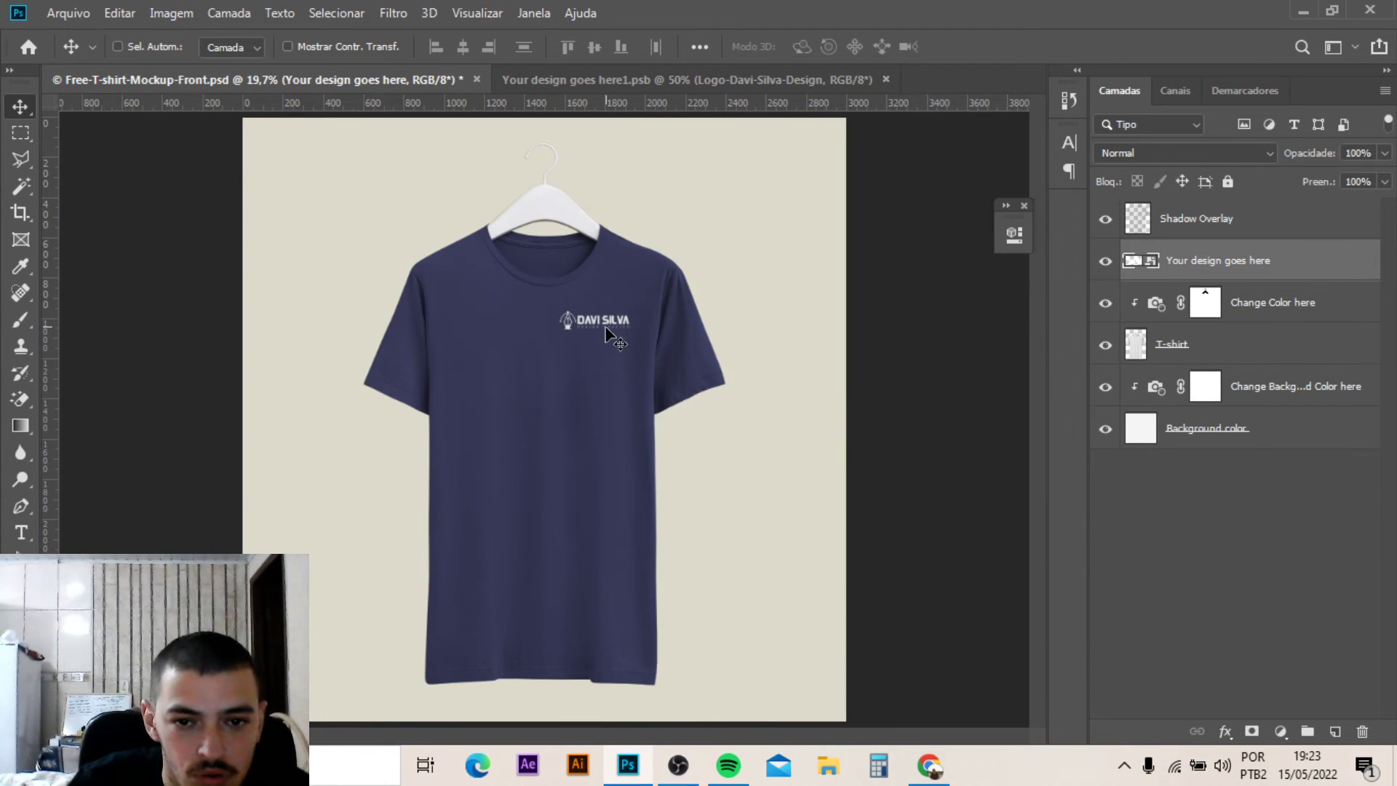
{"action": "left_click_drag", "start_coordinate": [607, 328], "coordinate": [612, 346]}
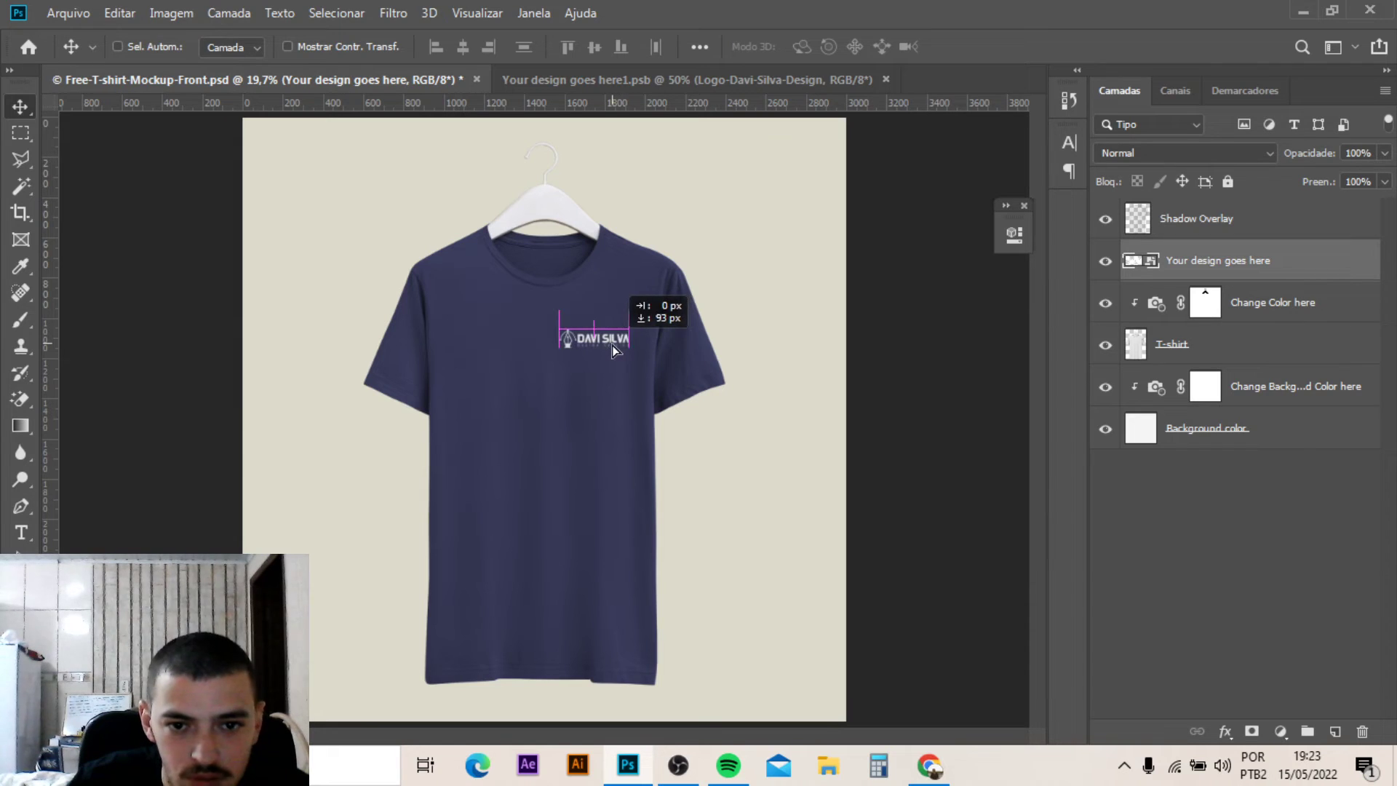
{"action": "scroll", "coordinate": [633, 364], "scroll_direction": "down", "scroll_amount": 1}
{"action": "key", "text": "ctrl"}
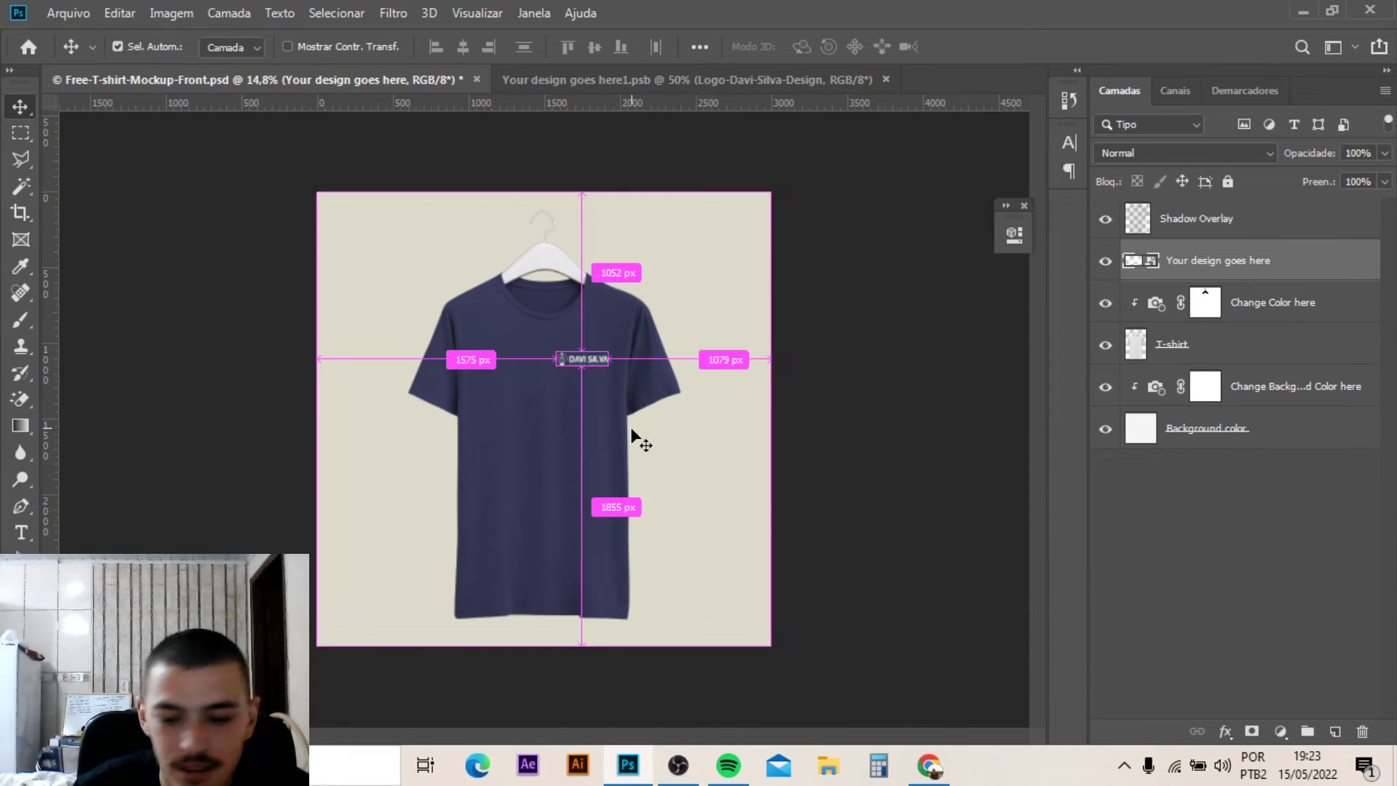
{"action": "scroll", "coordinate": [638, 440], "scroll_direction": "up", "scroll_amount": 1}
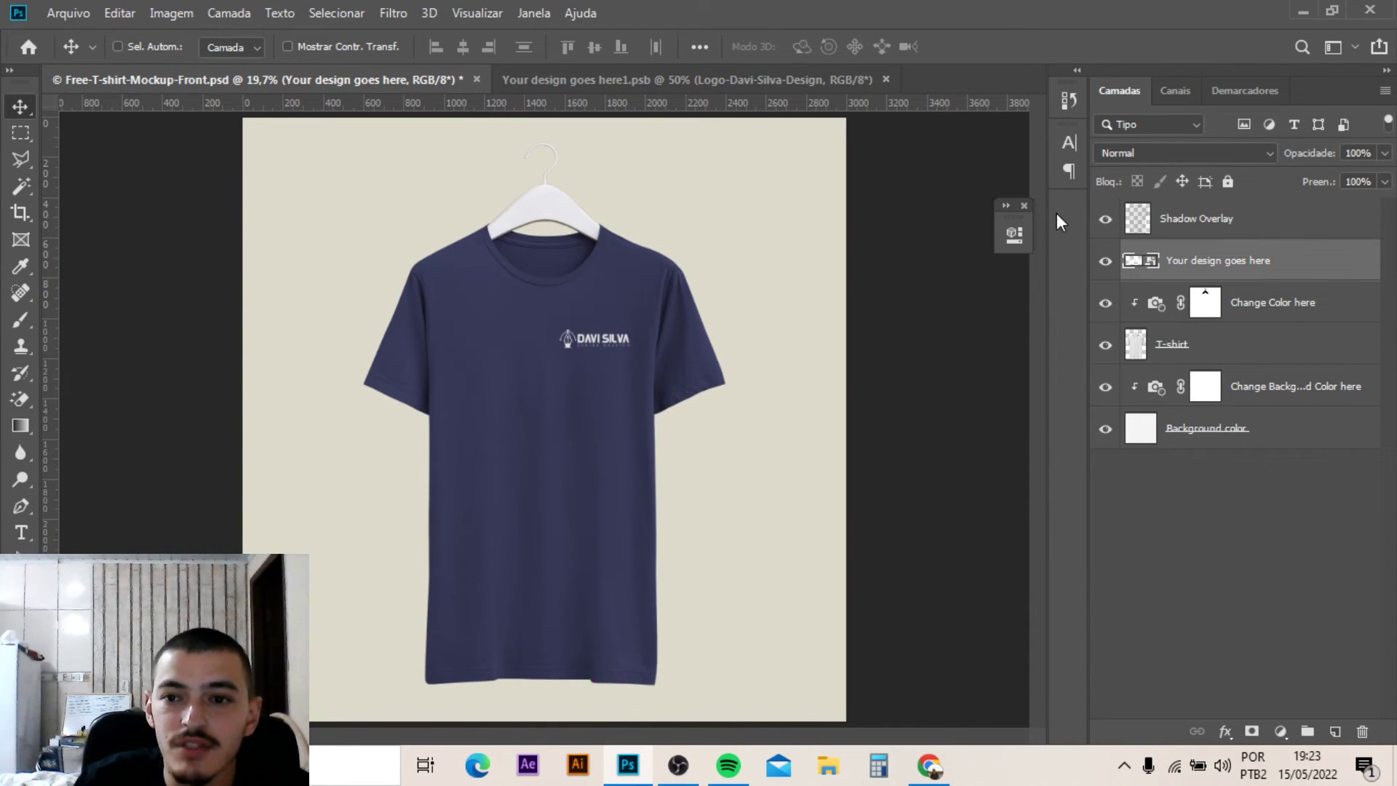
{"action": "left_click", "coordinate": [1028, 206]}
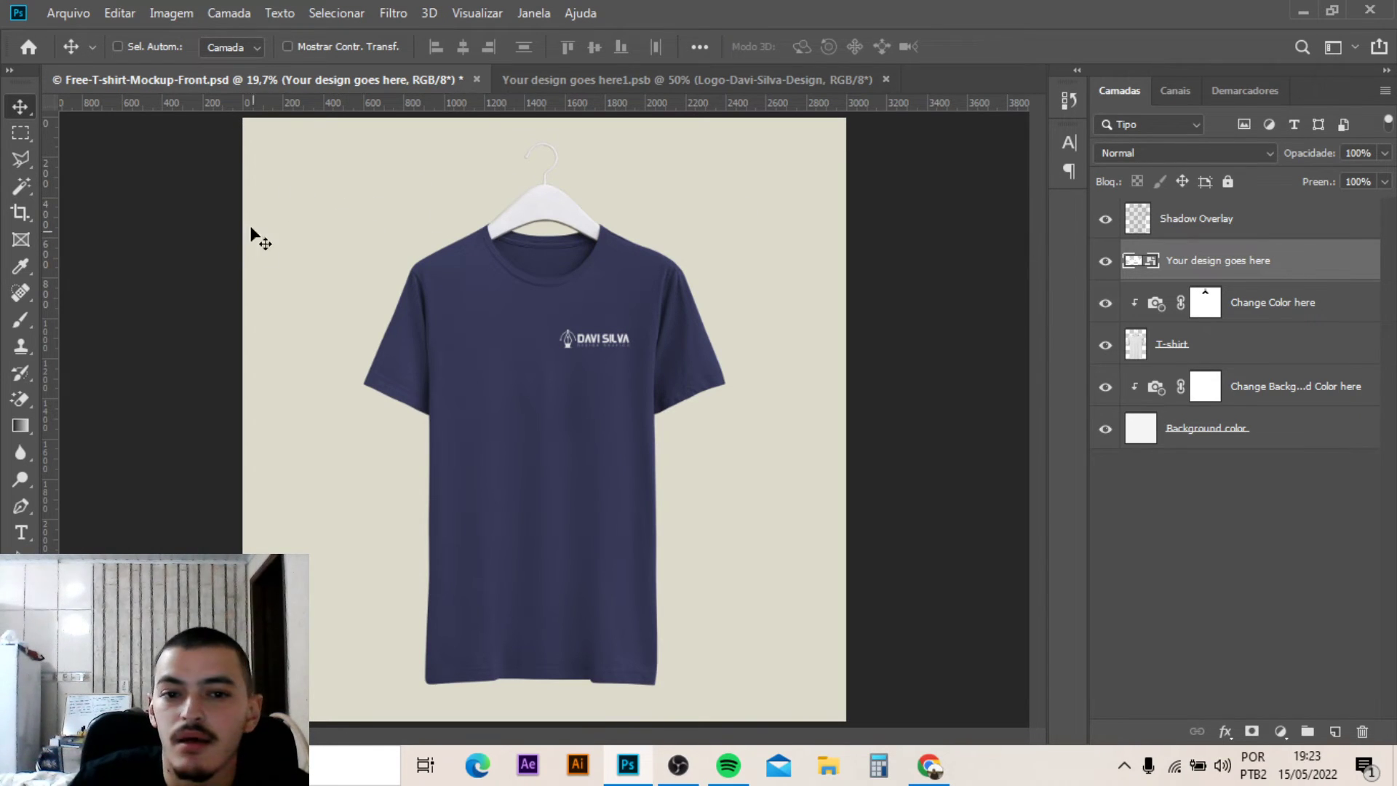
Export via Save for Web (legacy) as PNG-24 at 3000×3000, previewed at 33.3%, saving to Desktop
{"action": "left_click", "coordinate": [64, 13]}
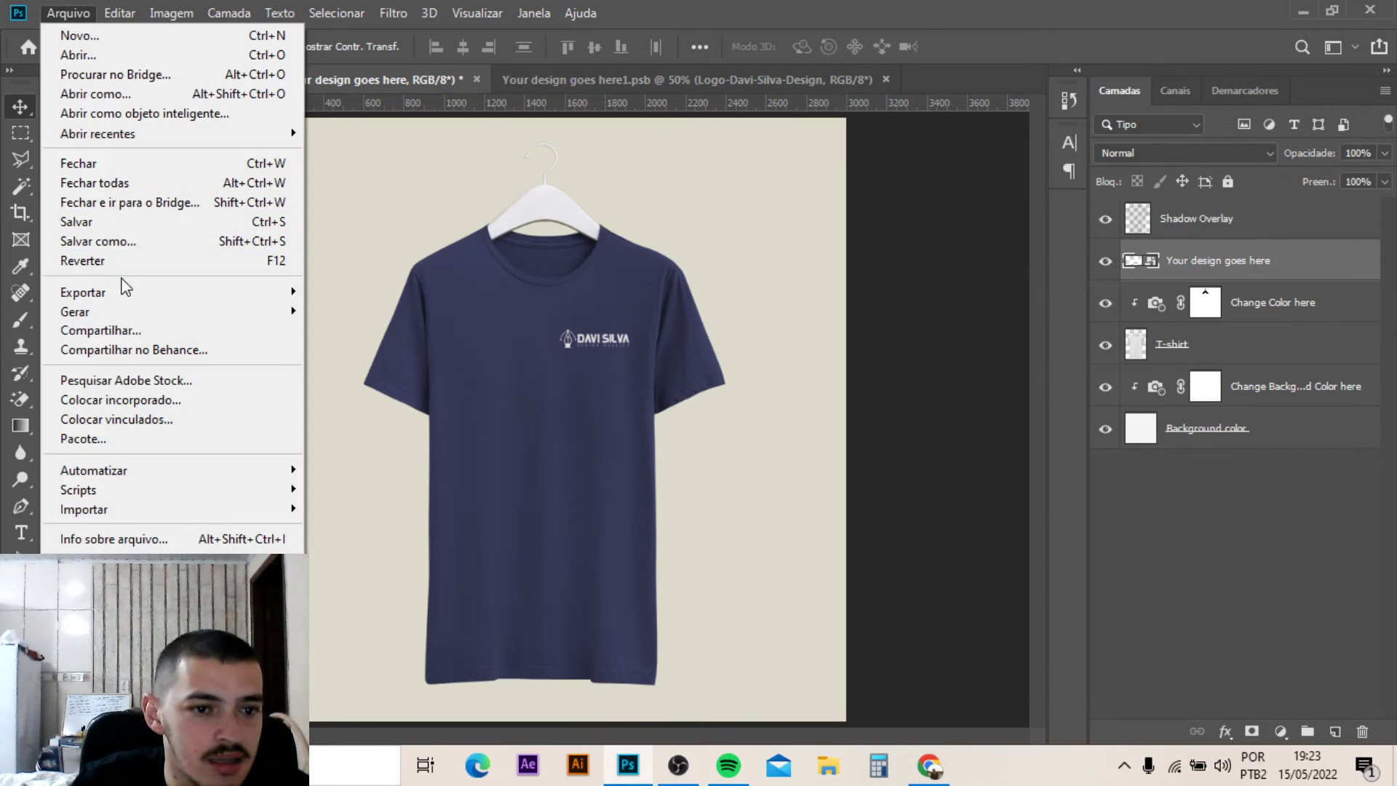
{"action": "mouse_move", "coordinate": [83, 291]}
{"action": "left_click", "coordinate": [408, 371]}
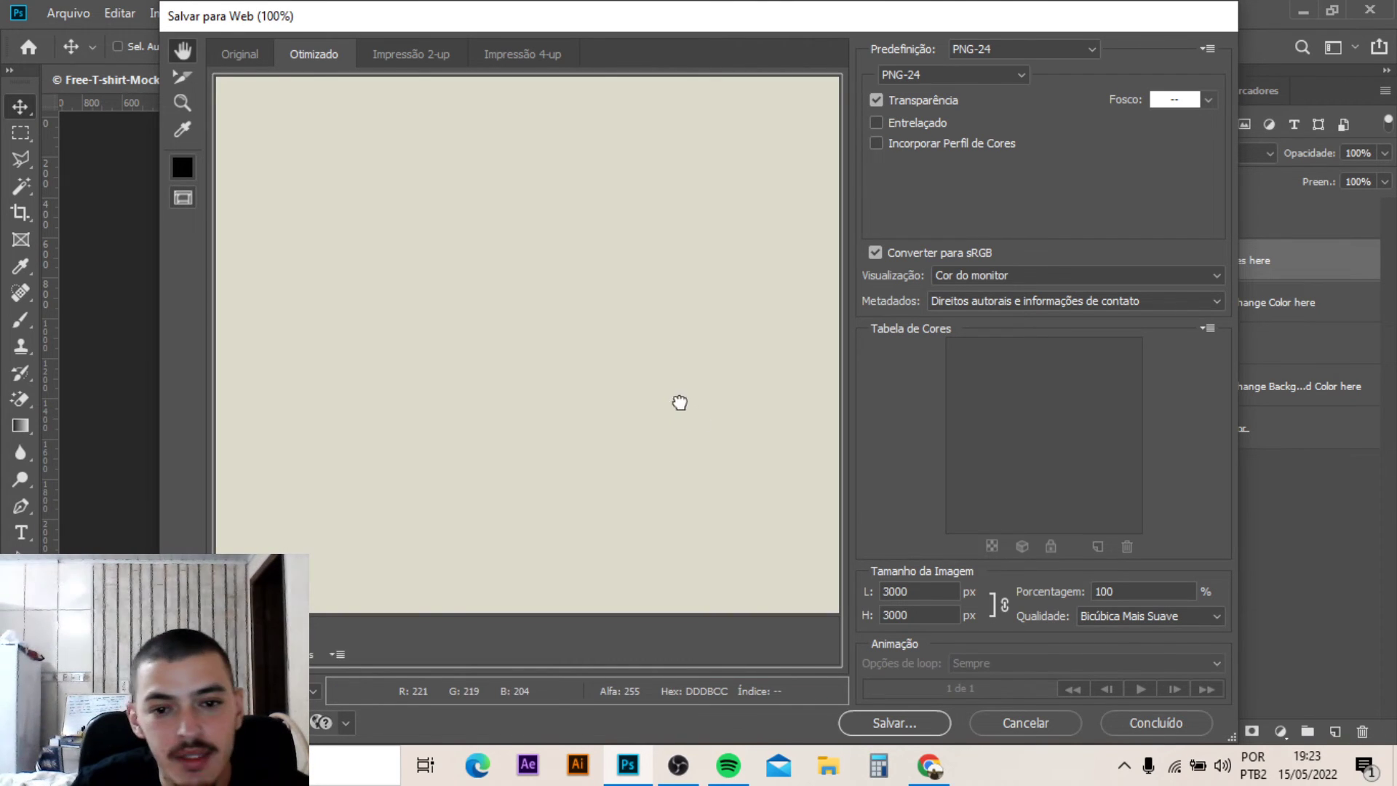
{"action": "left_click", "coordinate": [617, 315], "text": "alt"}
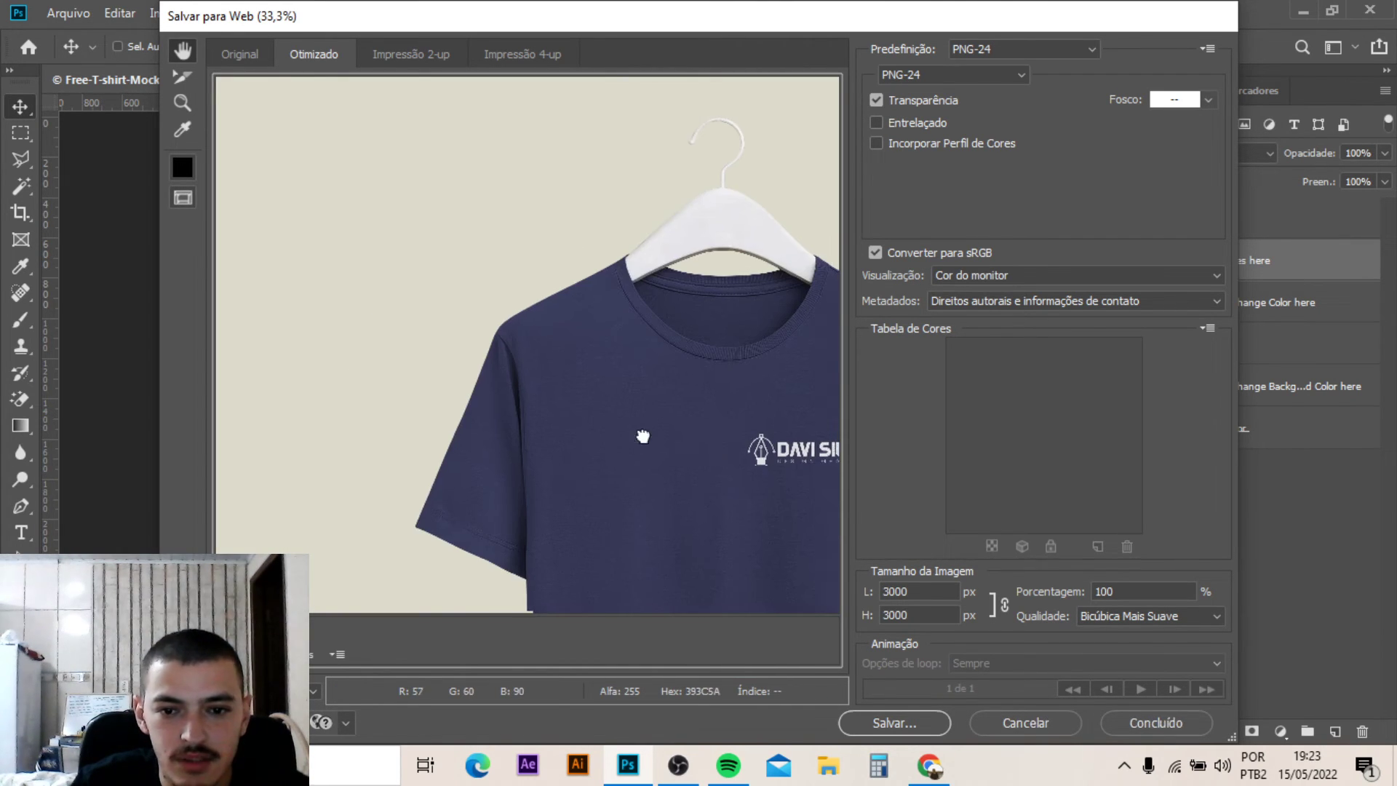
{"action": "left_click_drag", "start_coordinate": [642, 437], "coordinate": [524, 415]}
{"action": "scroll", "coordinate": [546, 405], "scroll_direction": "down", "scroll_amount": 3}
{"action": "scroll", "coordinate": [549, 380], "scroll_direction": "up", "scroll_amount": 3}
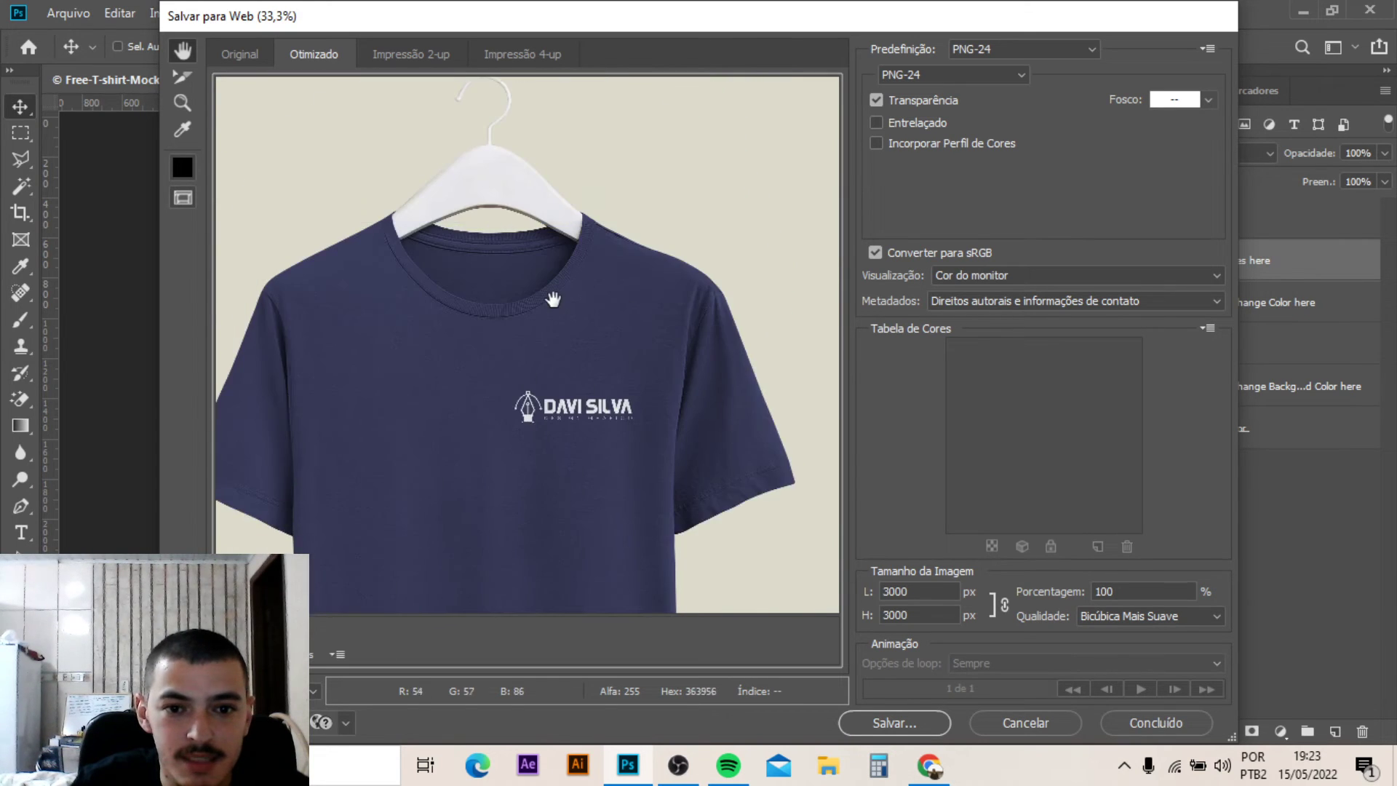
{"action": "scroll", "coordinate": [553, 299], "scroll_direction": "down", "scroll_amount": 3}
{"action": "left_click", "coordinate": [915, 720]}
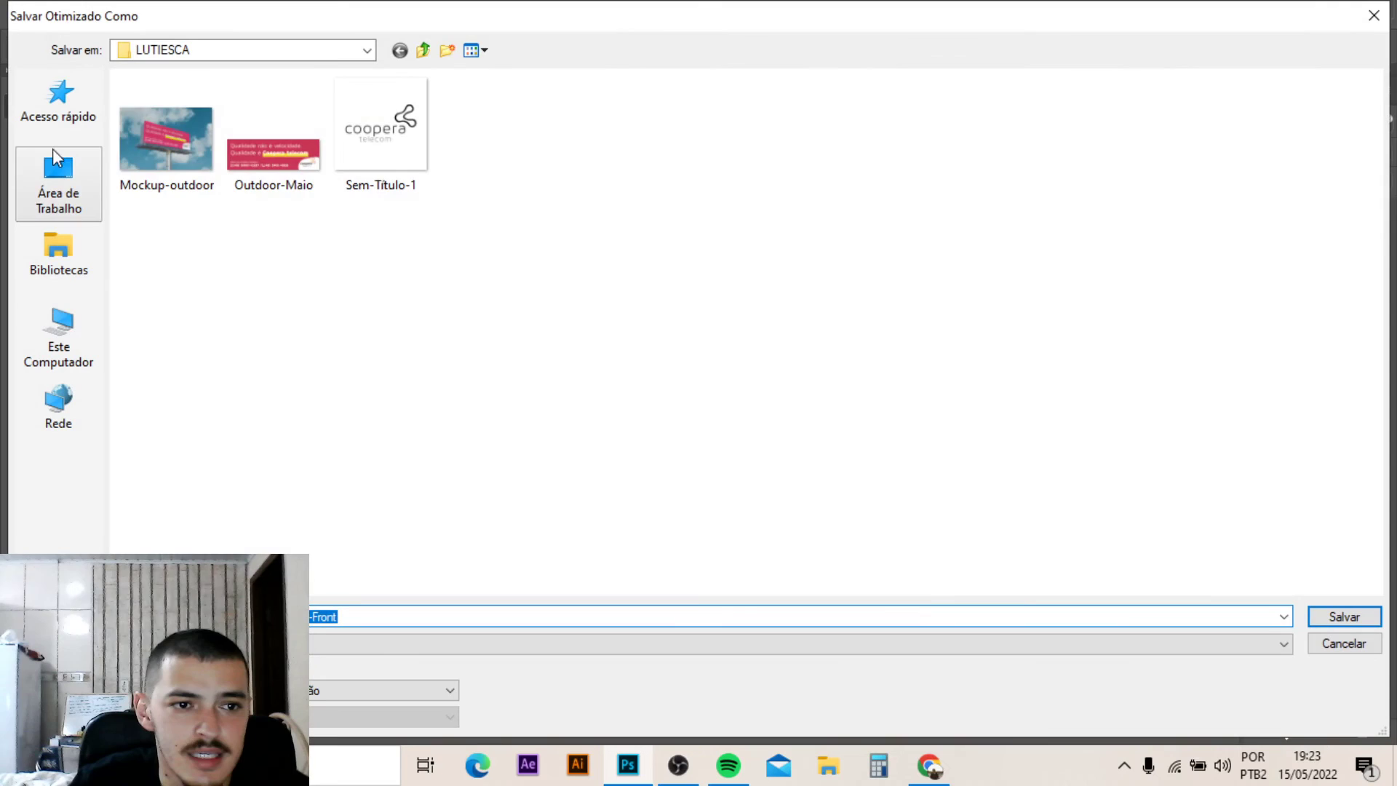
{"action": "left_click", "coordinate": [55, 153]}
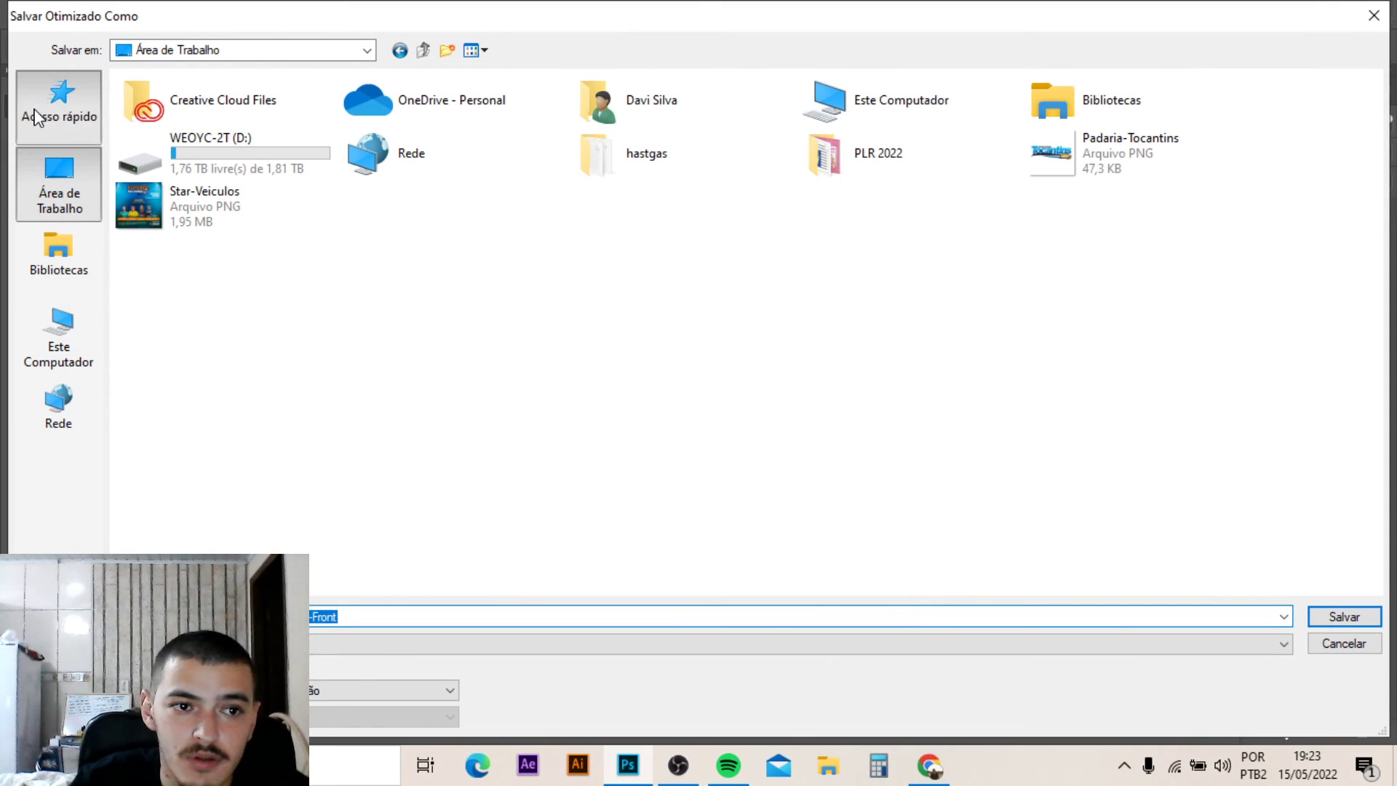
Save the optimized PNG-24 to Área de Trabalho under the new name Mockup-aula-canal.png
{"action": "left_click", "coordinate": [55, 109]}
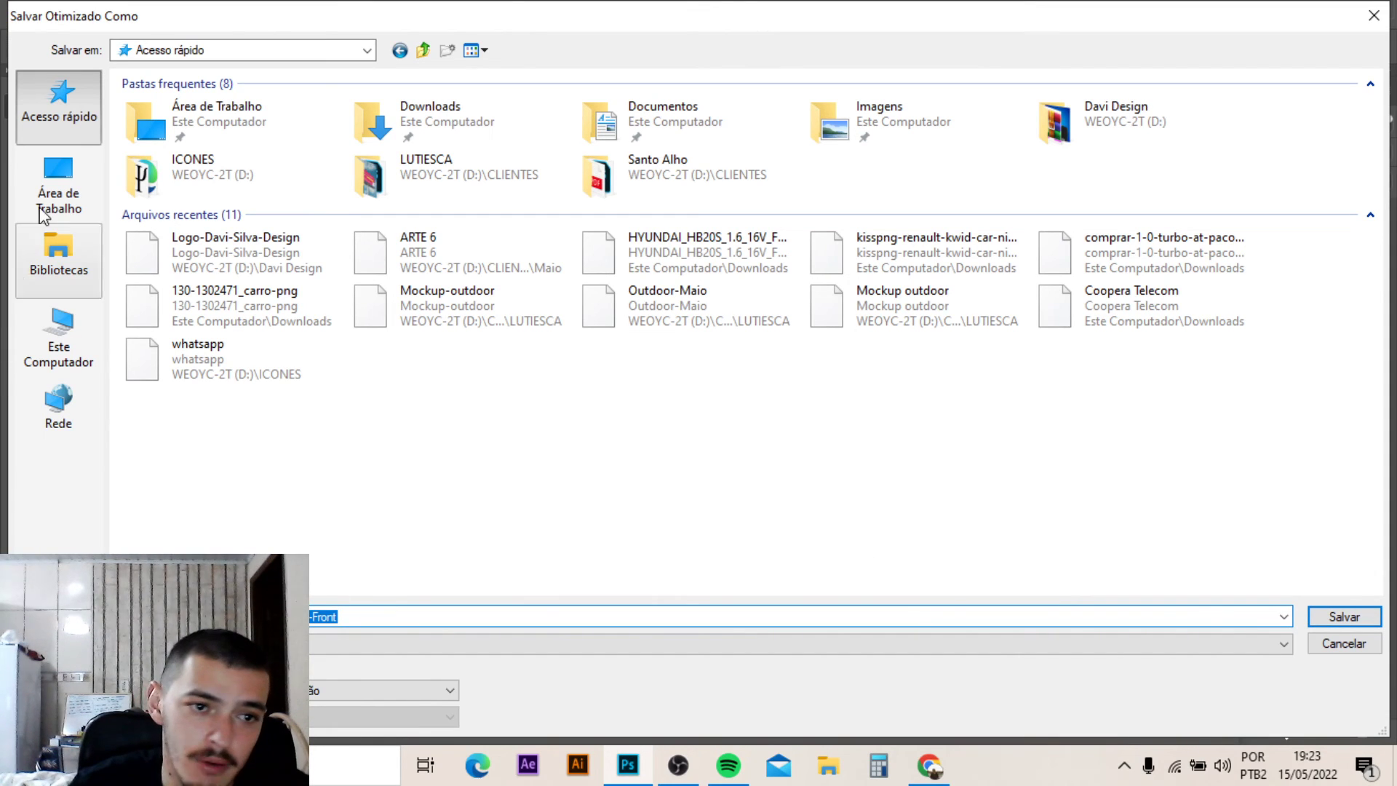
{"action": "left_click", "coordinate": [58, 188]}
{"action": "key", "text": "BackSpace"}
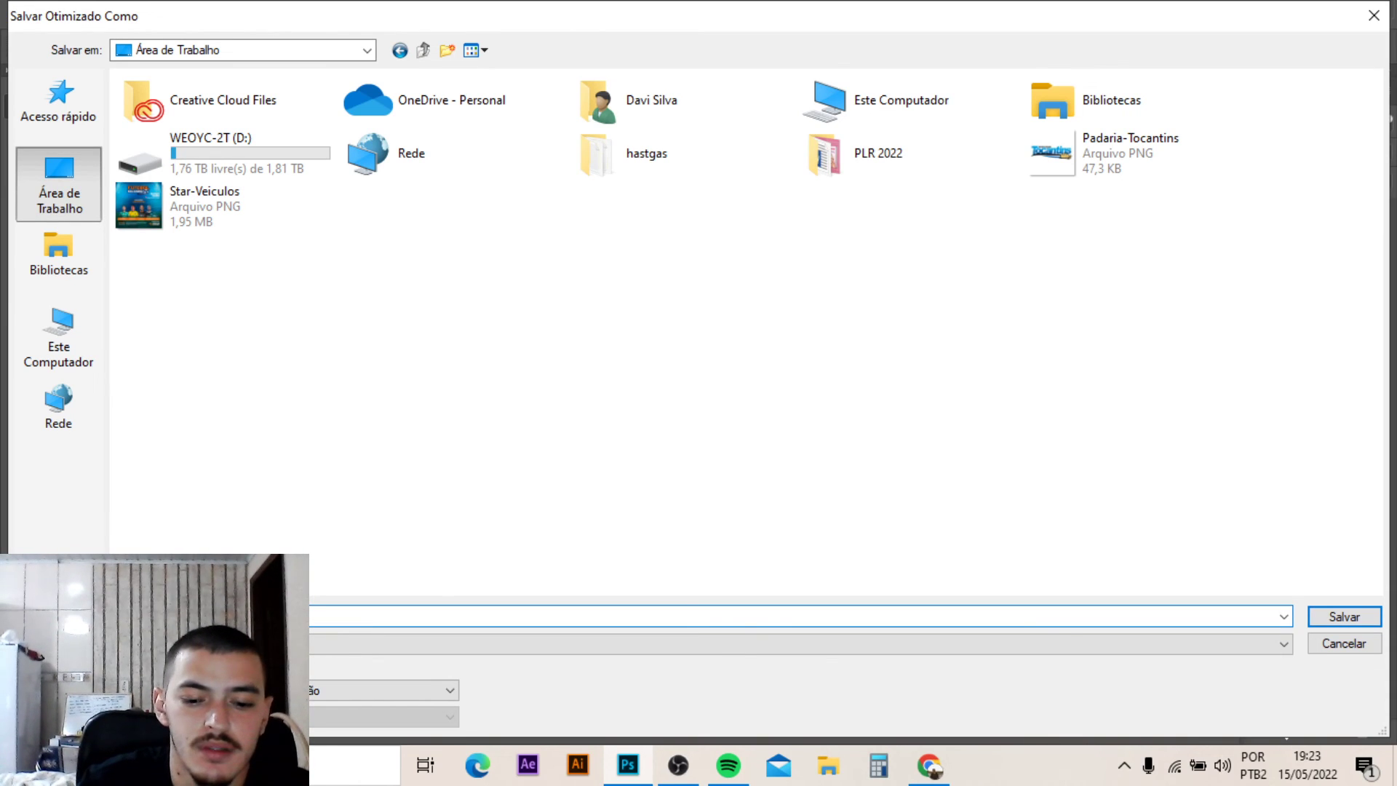
{"action": "key", "text": "Return"}
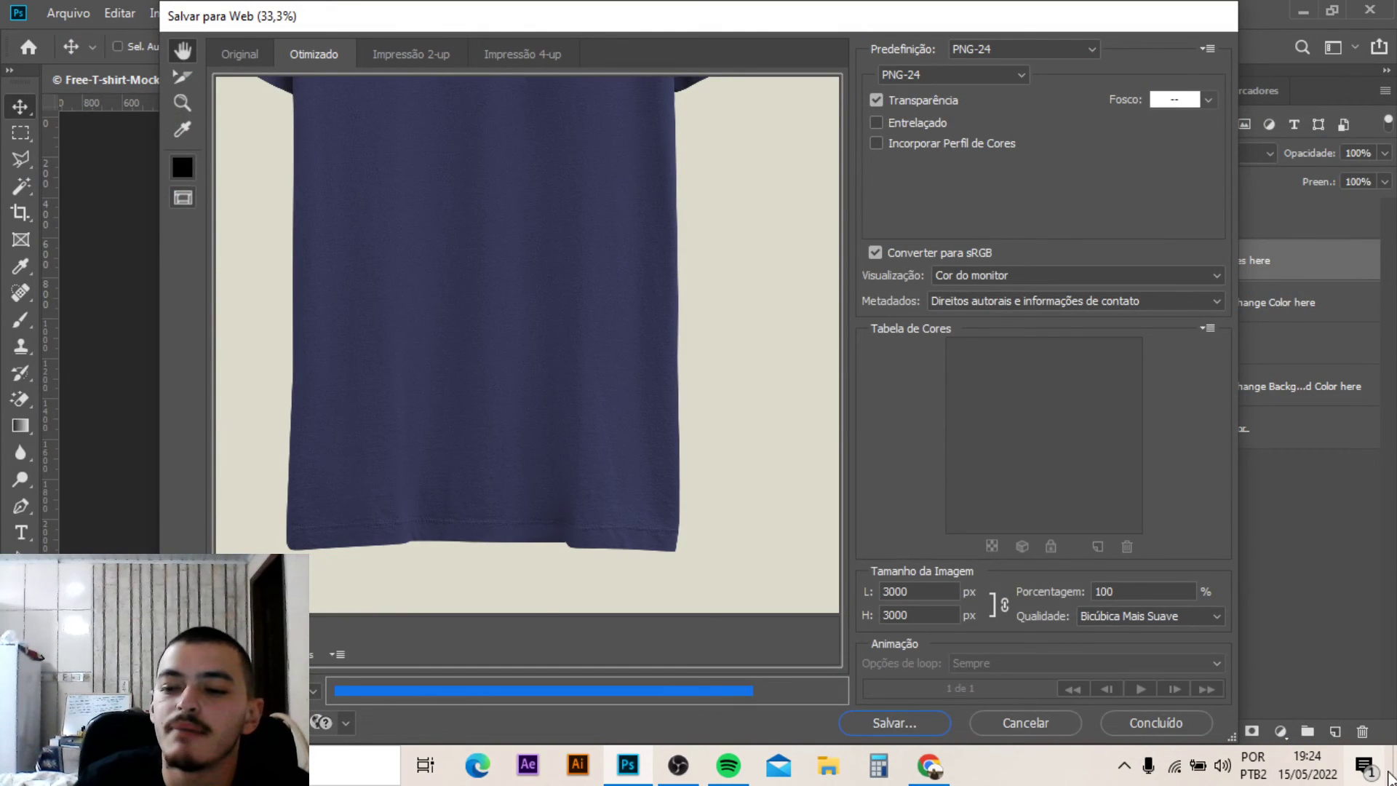
Minimize Photoshop, refresh the desktop, and open the new Mockup-aula-canal.png file
{"action": "left_click", "coordinate": [628, 764]}
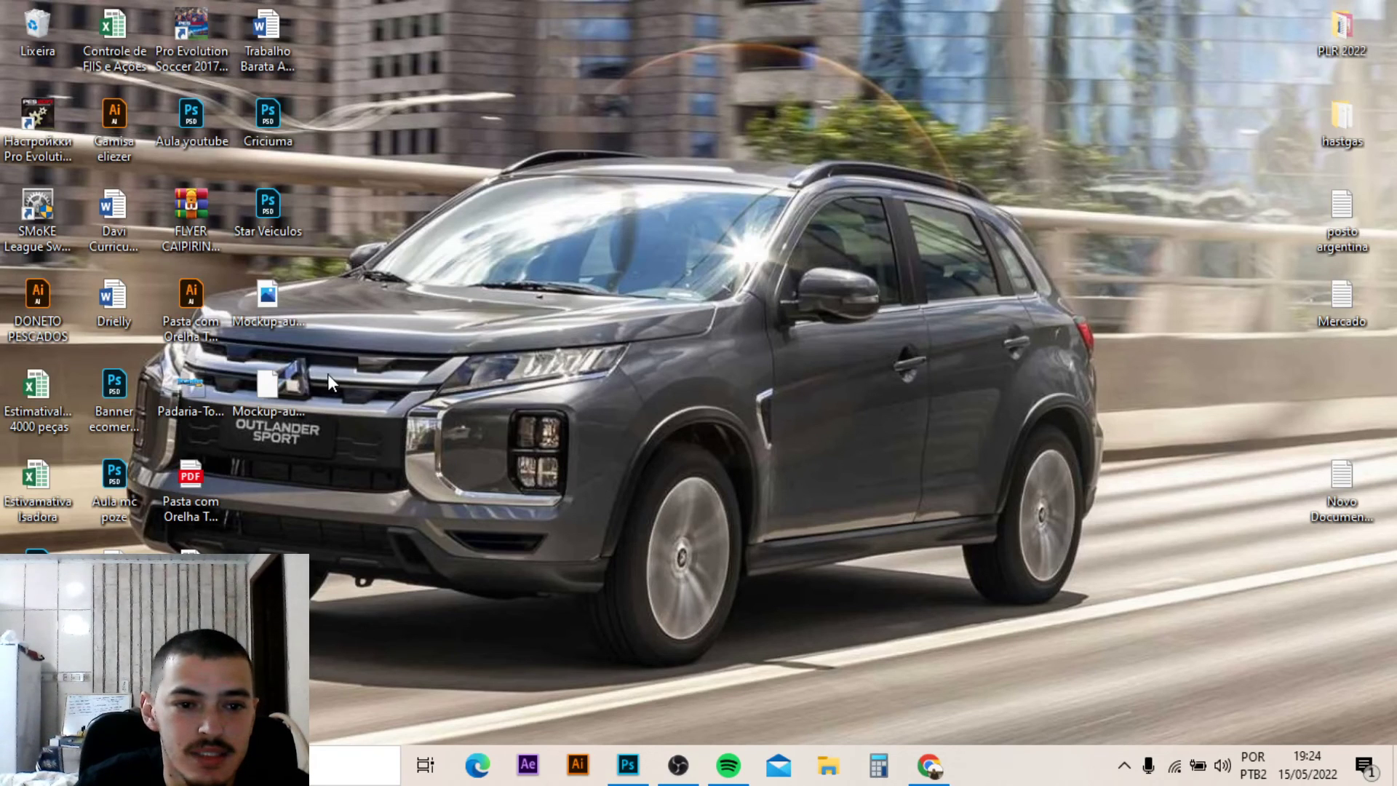
{"action": "right_click", "coordinate": [871, 164]}
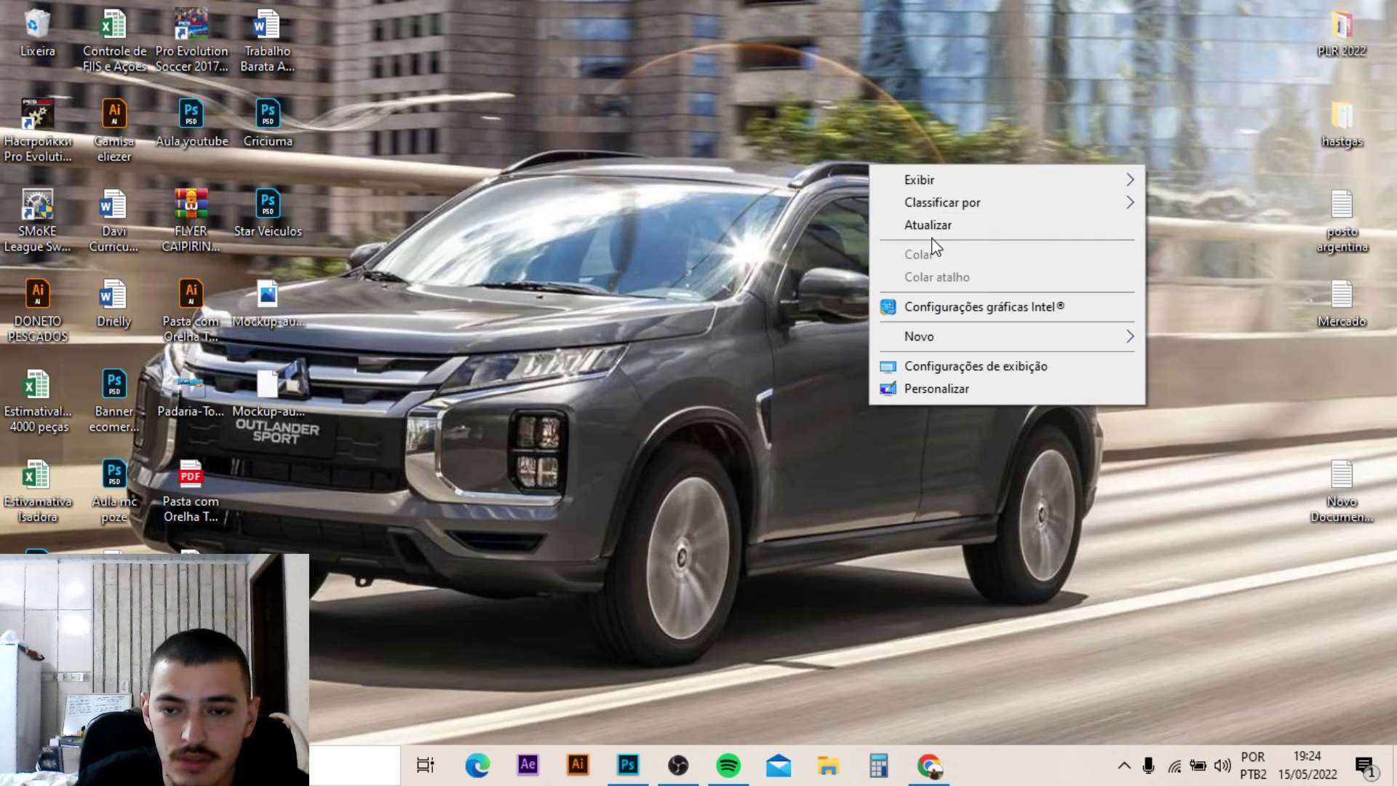
{"action": "left_click", "coordinate": [935, 229]}
{"action": "right_click", "coordinate": [617, 166]}
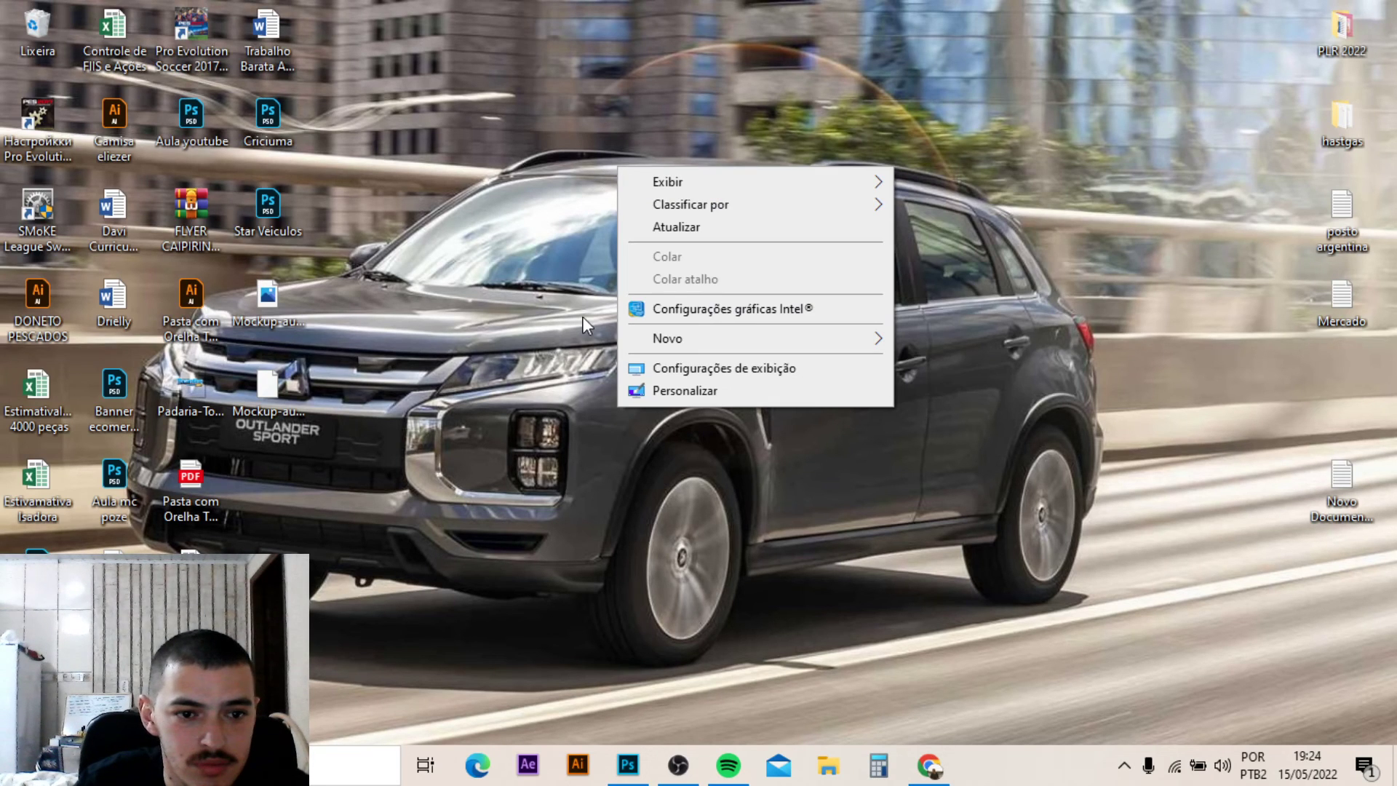
{"action": "left_click", "coordinate": [710, 227]}
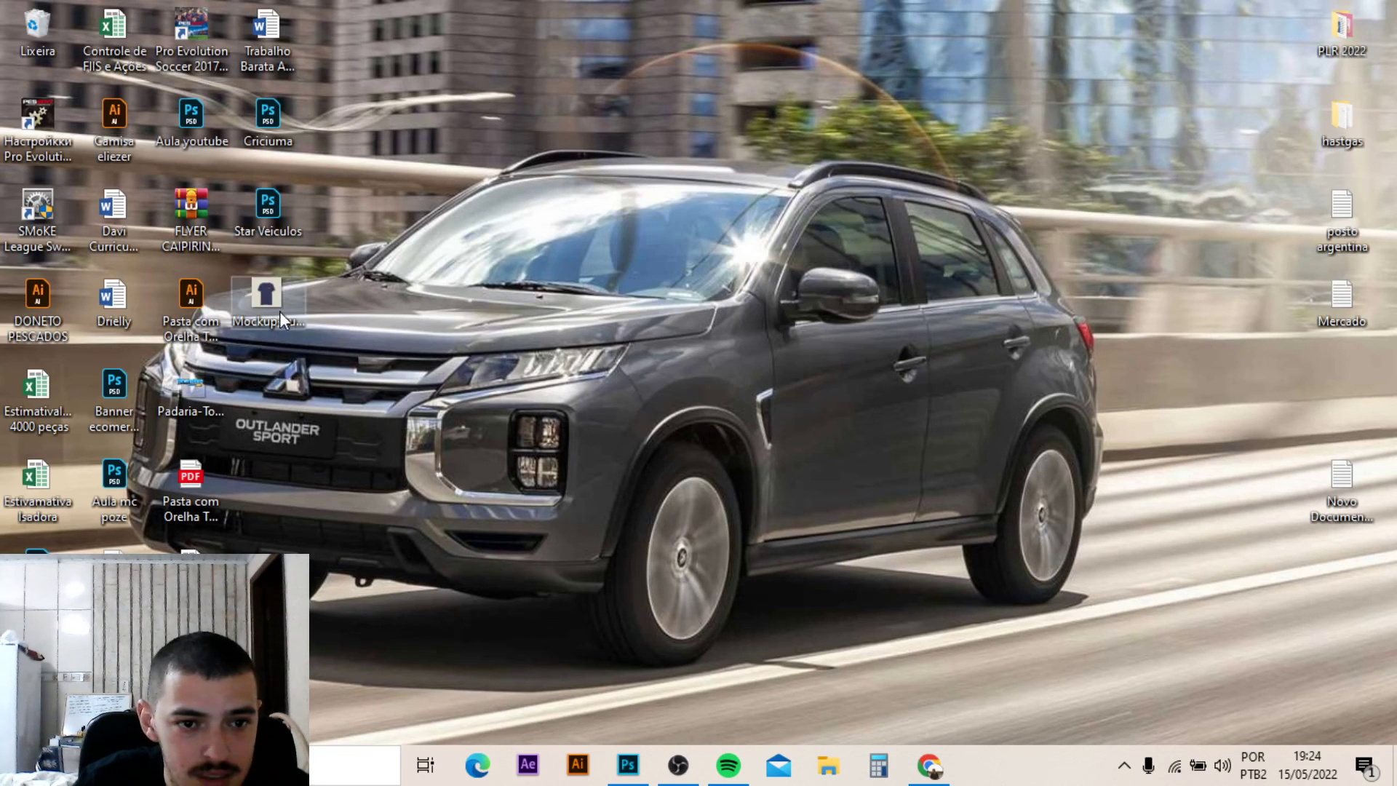
{"action": "left_click", "coordinate": [266, 293]}
{"action": "mouse_move", "coordinate": [267, 300]}
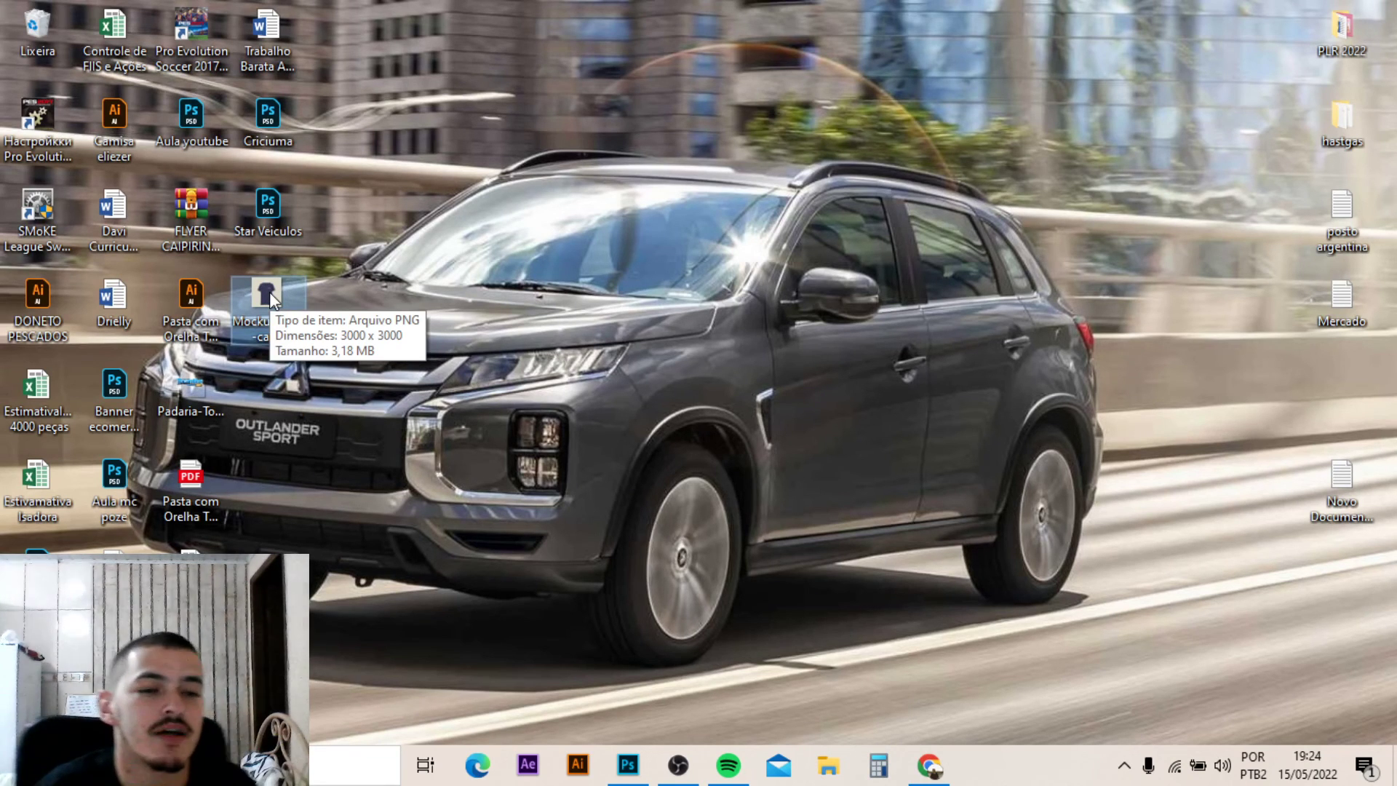
{"action": "double_click", "coordinate": [269, 292]}
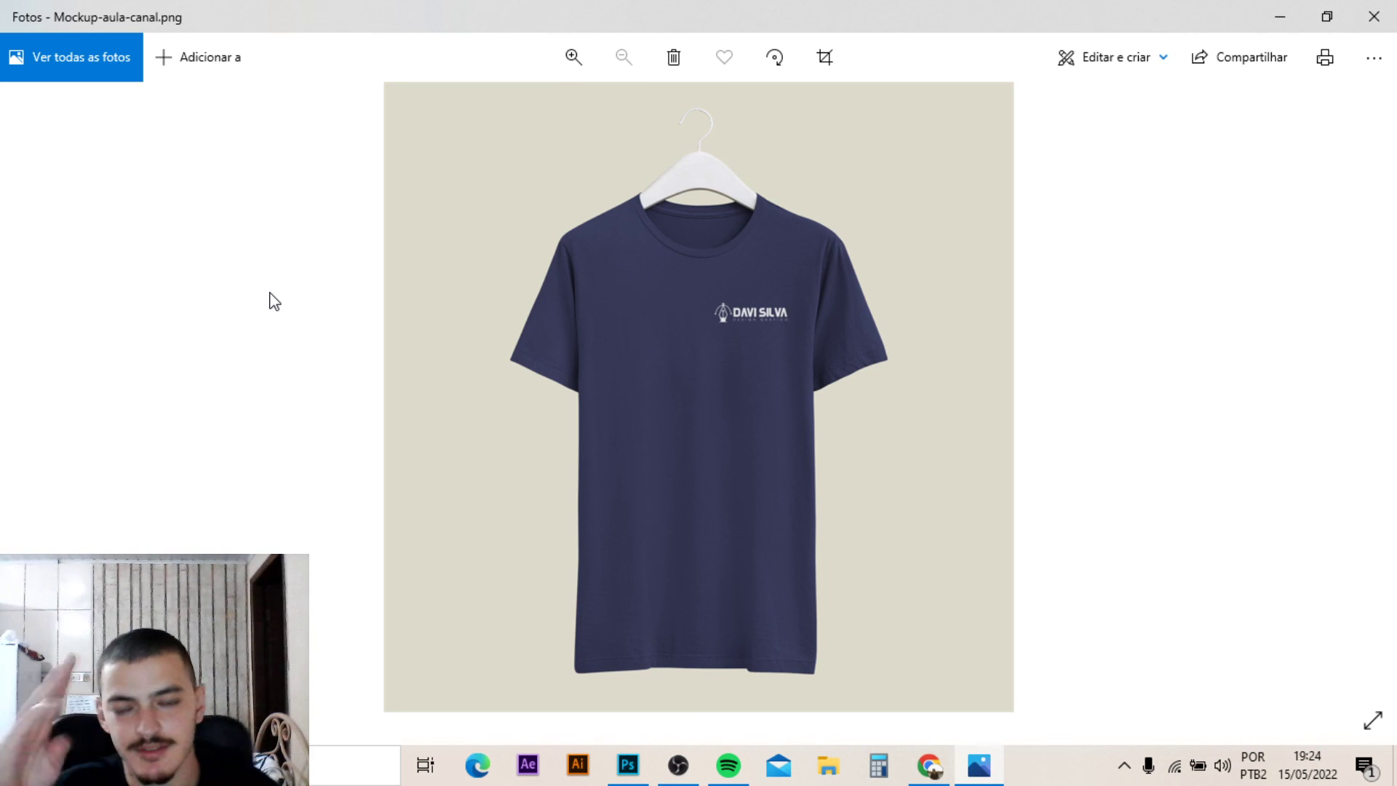
Close the Photos viewer and return to the OBS Studio recorder
{"action": "left_click", "coordinate": [1374, 16]}
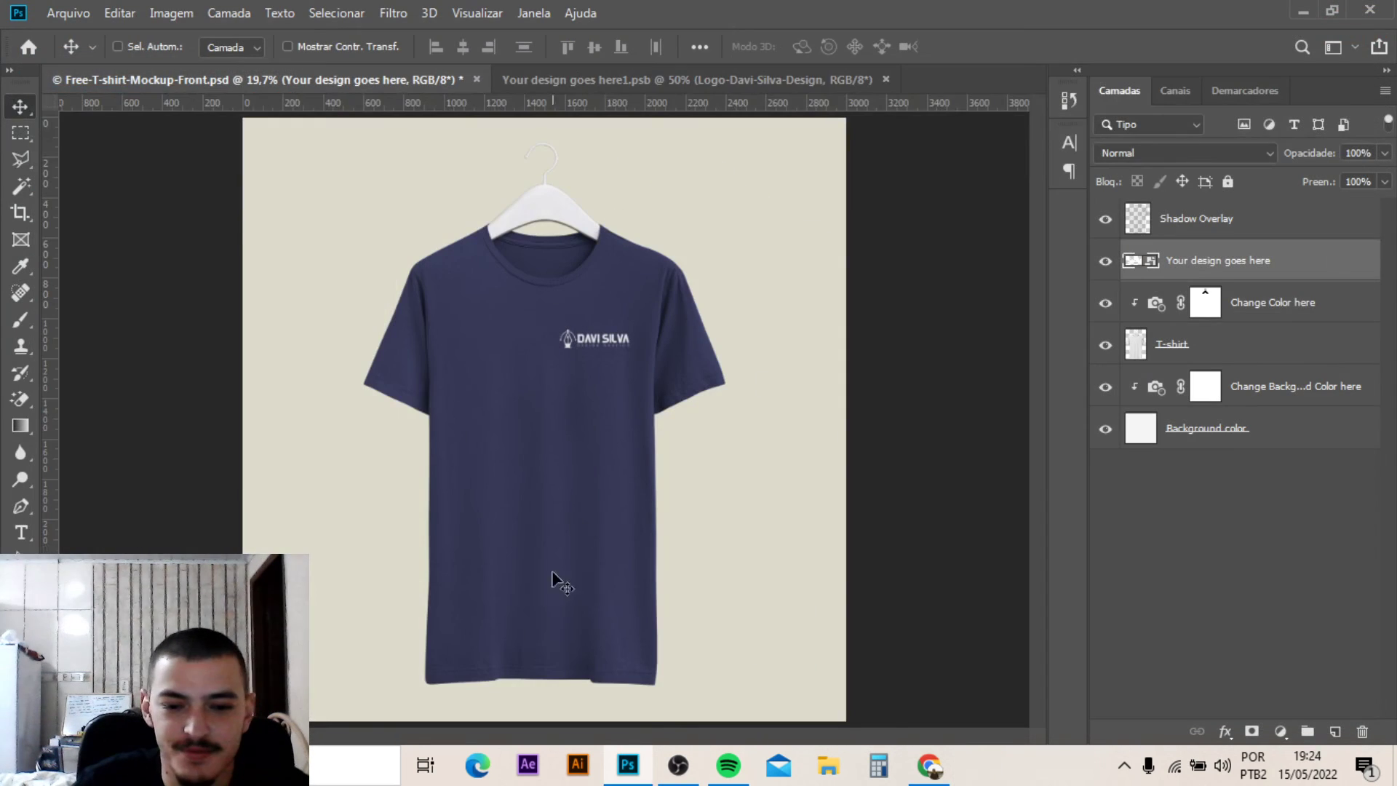
{"action": "left_click", "coordinate": [678, 764]}
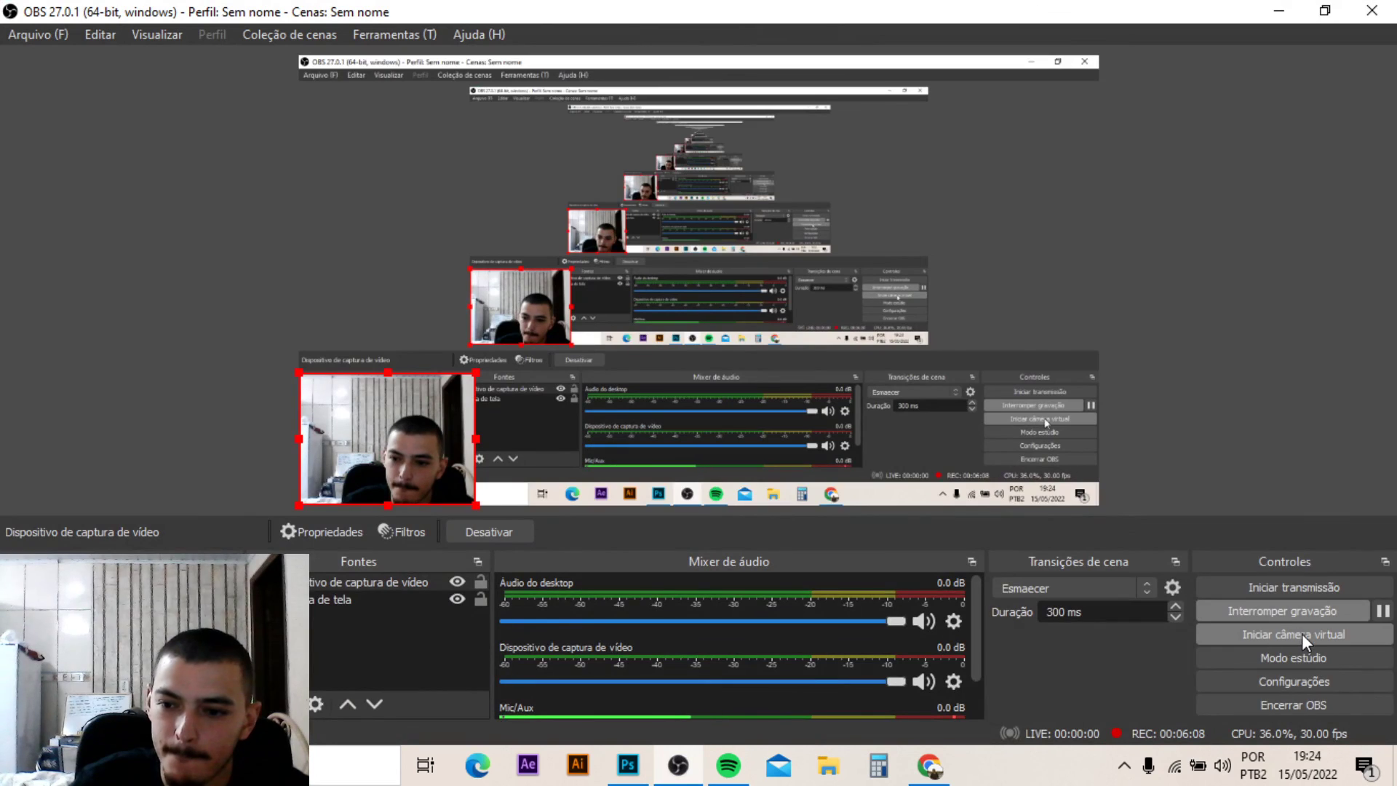